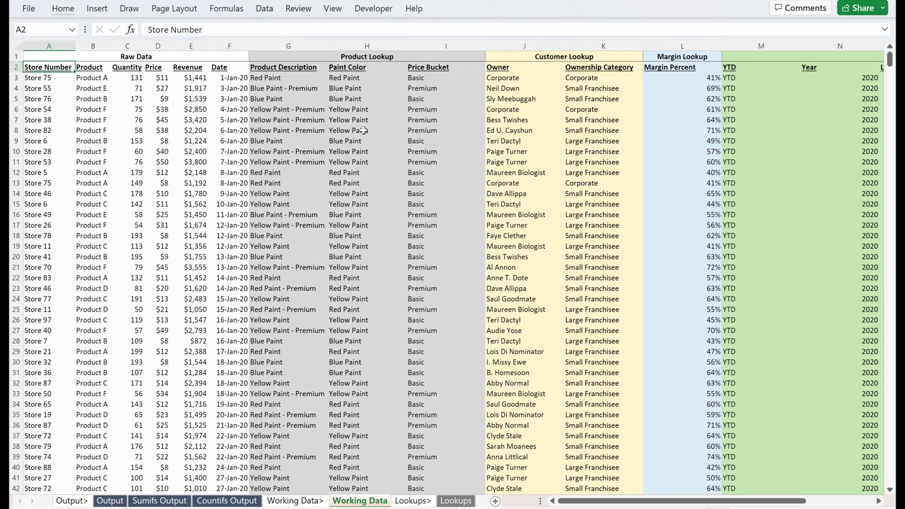
Insert a PivotTable on a new worksheet from the Working Data range $A$2:$Q$1218
key("alt")
key("n")
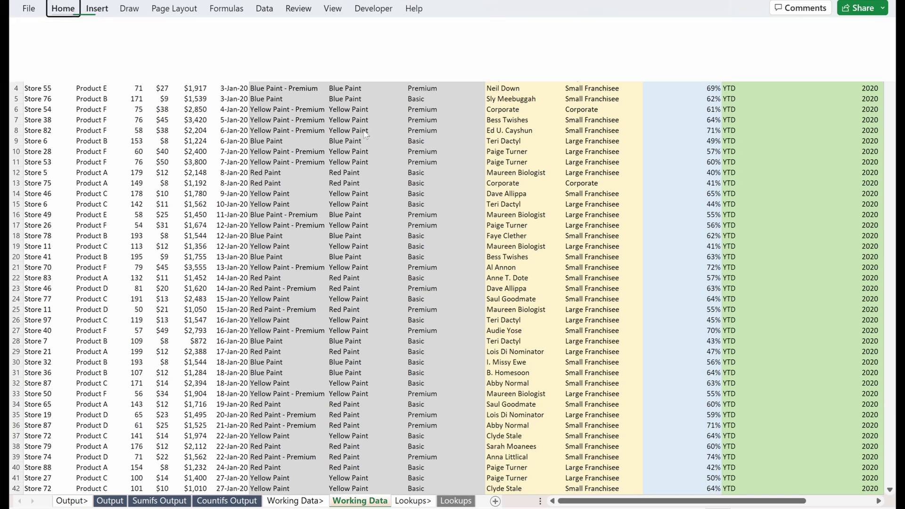
key("v")
key("t")
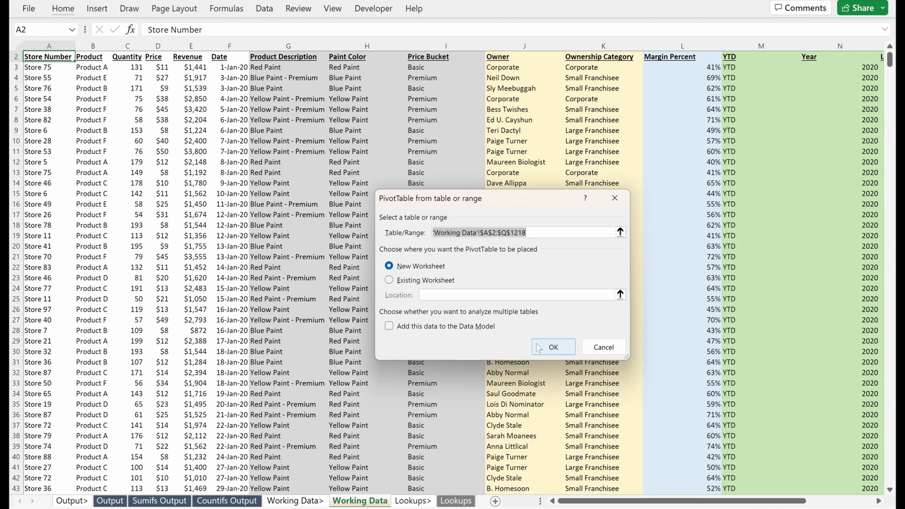
left_click(540, 348)
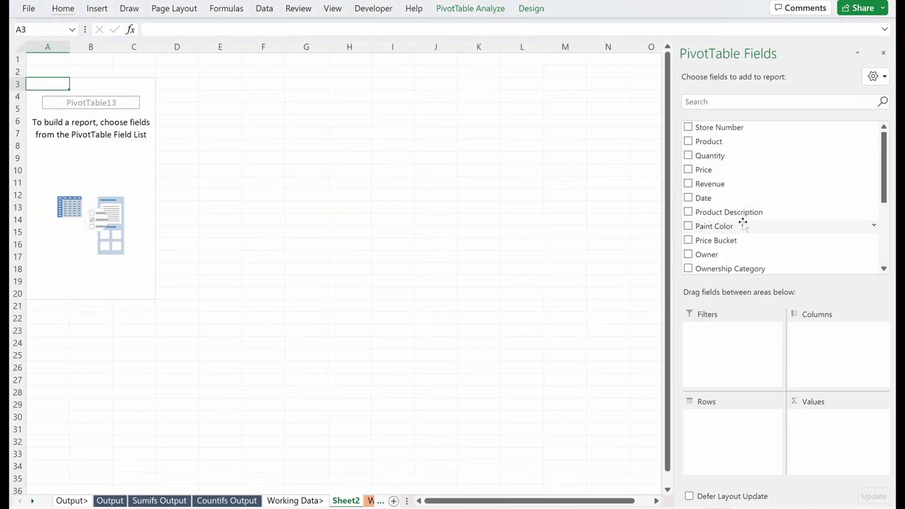
Build the PivotTable with Ownership Category above Owner in rows, Date in columns, and Sum of Revenue as values
left_click(740, 254)
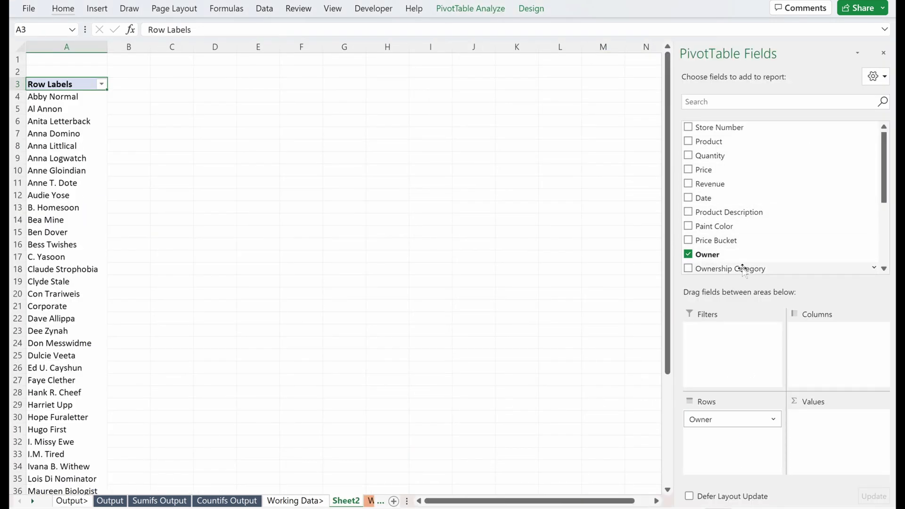
left_click_drag(744, 268, 746, 419)
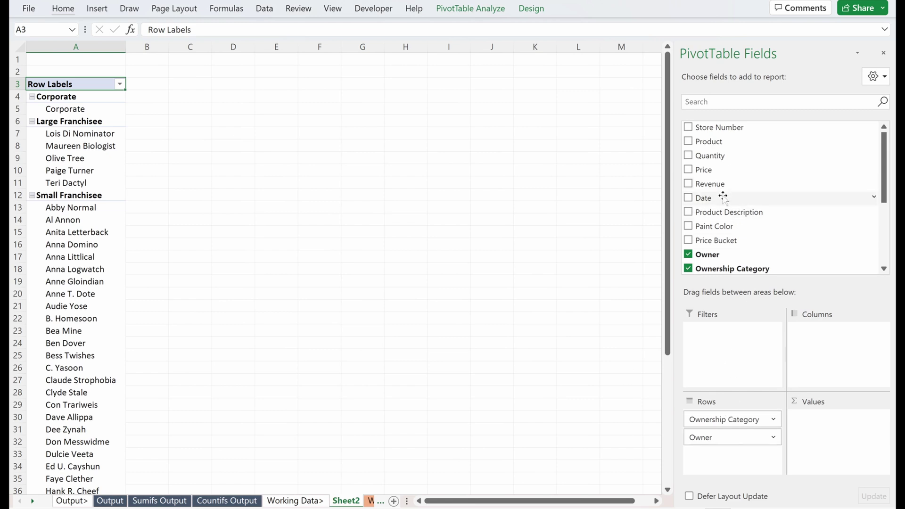
left_click_drag(736, 198, 813, 363)
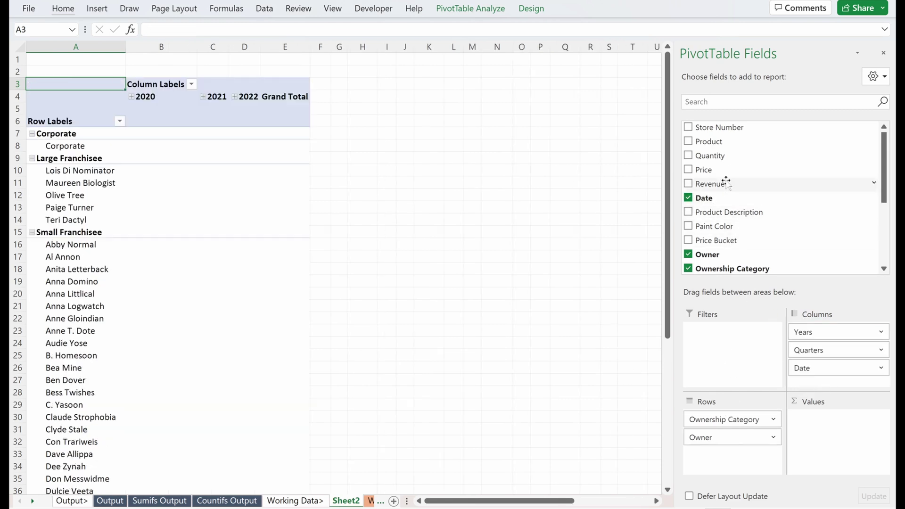
left_click_drag(722, 183, 843, 434)
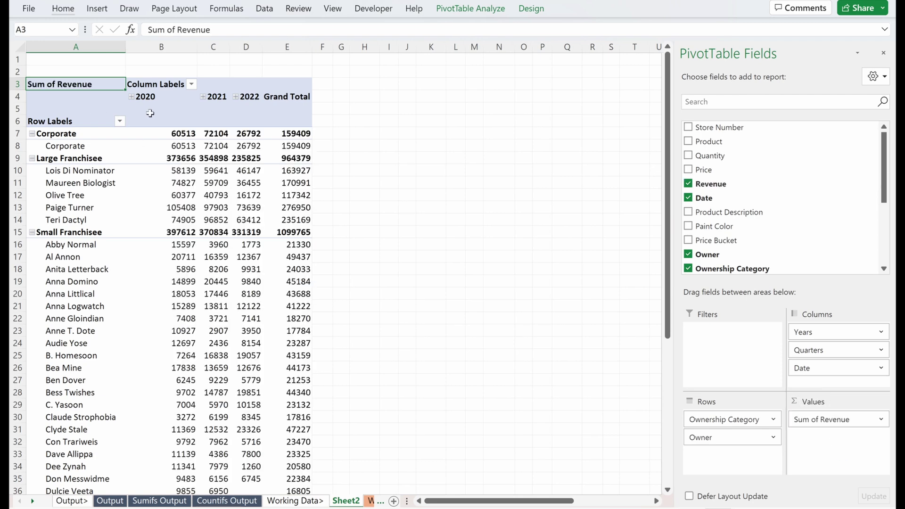
Format all PivotTable revenue figures from B7 through the Grand Total with thousands separators and no decimals
left_click_drag(187, 136, 294, 333)
key("ctrl+shift+Down")
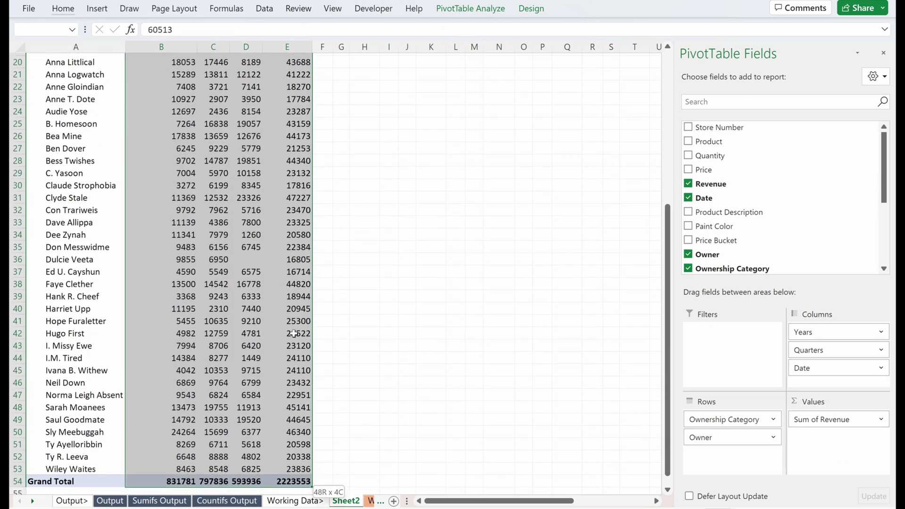
key("ctrl+BackSpace")
key("ctrl+shift+1")
key("alt+h")
key("9")
key("alt+h")
key("9")
key("shift+BackSpace")
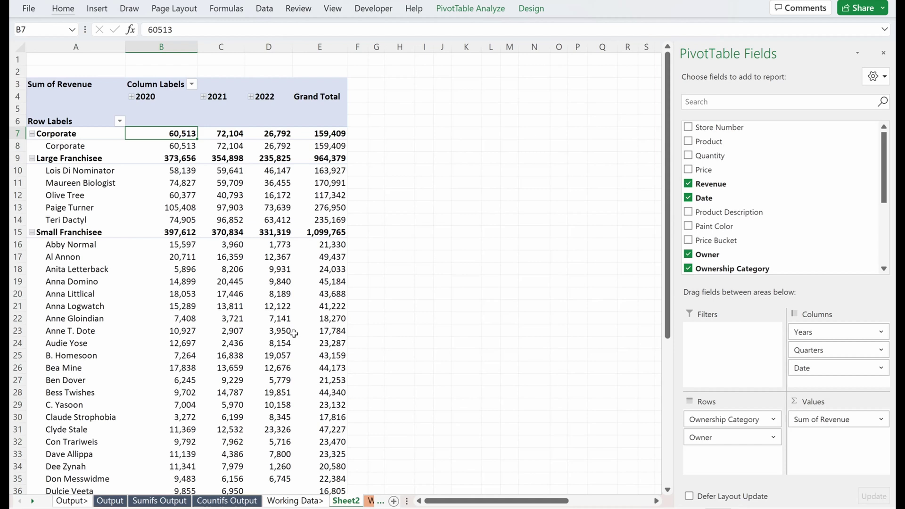
Move the Ownership Category field from the PivotTable's rows to its filters
left_click(66, 126)
left_click(65, 140)
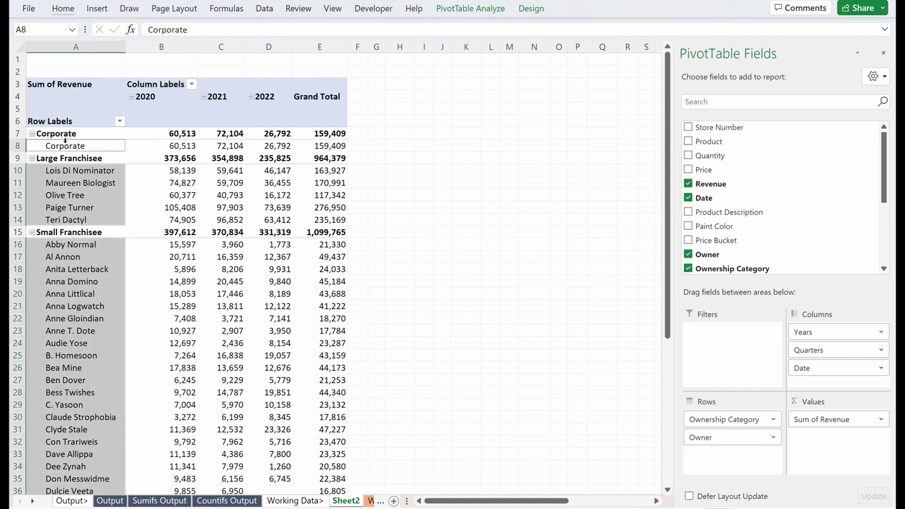
left_click(64, 159)
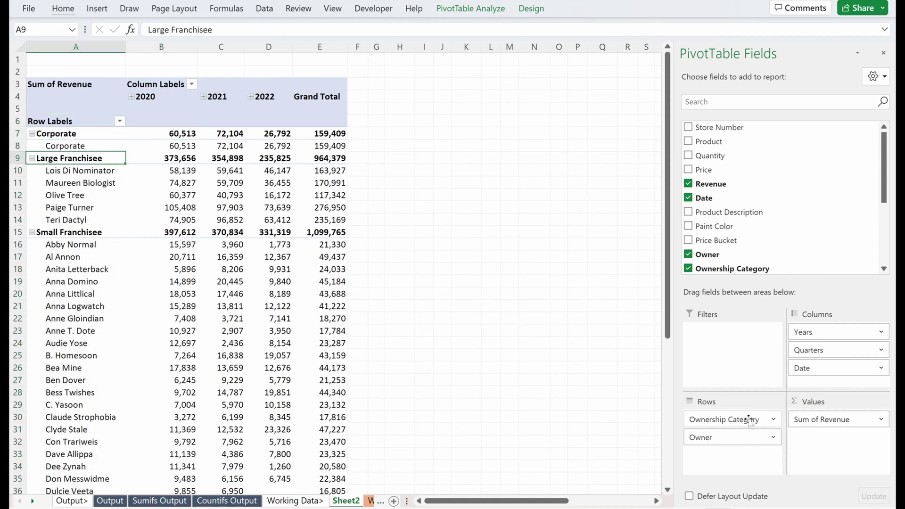
left_click_drag(744, 421, 753, 378)
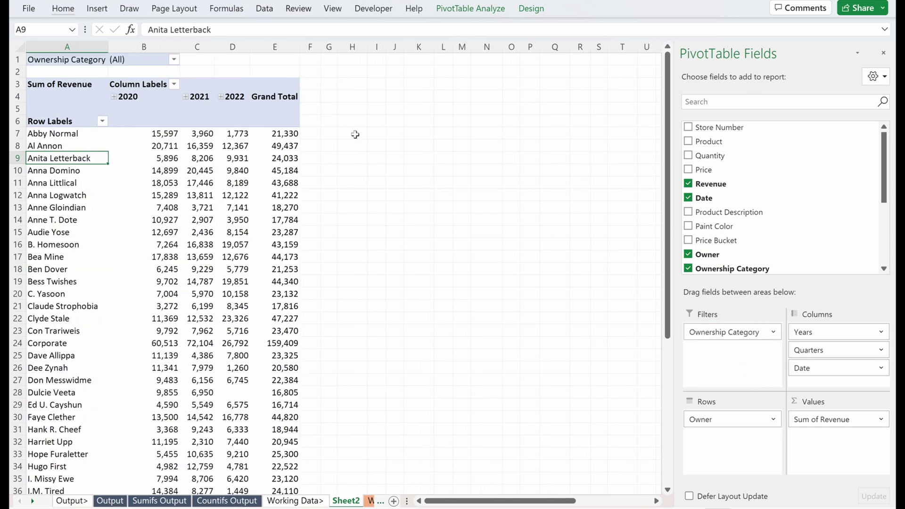
Filter the PivotTable by Ownership Category, excluding Corporate and Large Franchisee so that only Small Franchisee is included
left_click(174, 59)
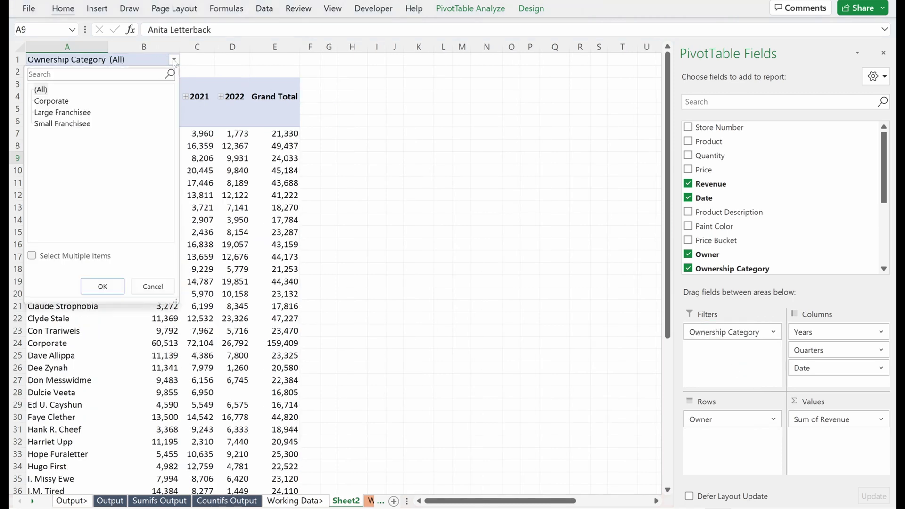
left_click(39, 256)
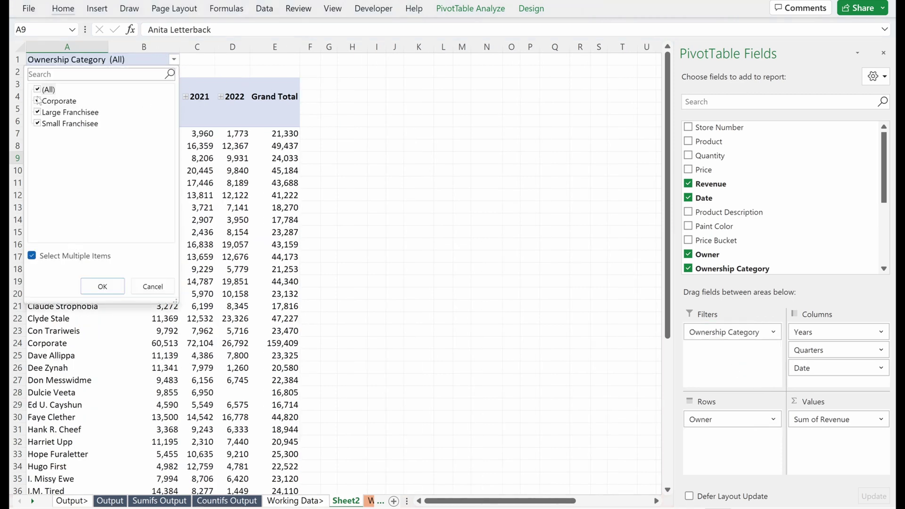
left_click(38, 100)
left_click(102, 286)
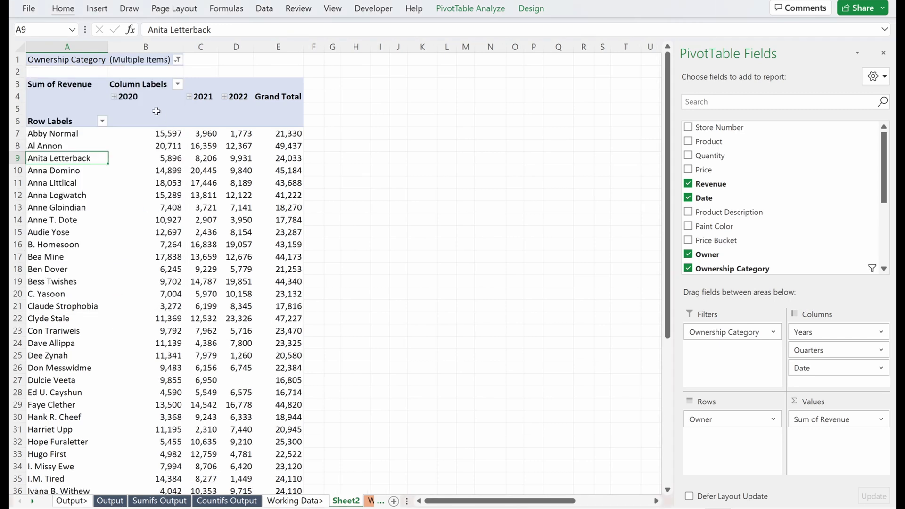
left_click(174, 59)
left_click(41, 112)
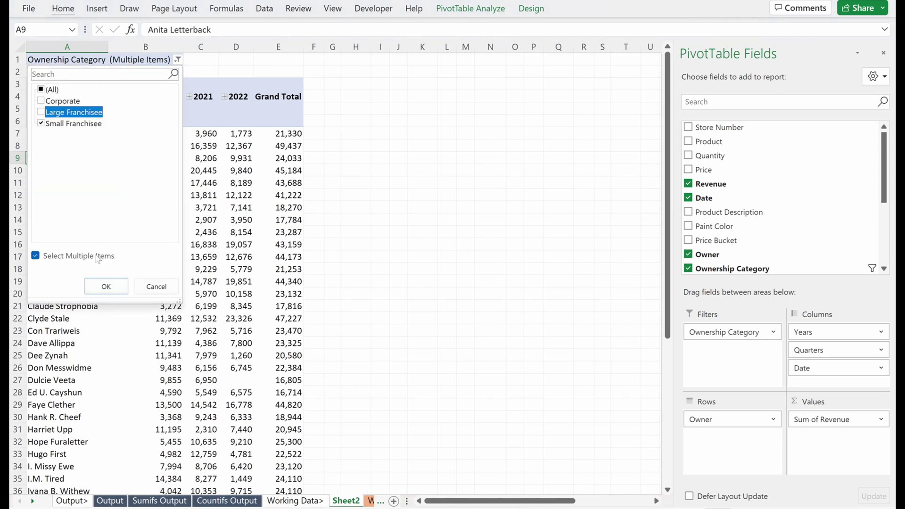
left_click(105, 285)
Select the Small Franchisee owner names without the Grand Total row and review the list
left_click(241, 158)
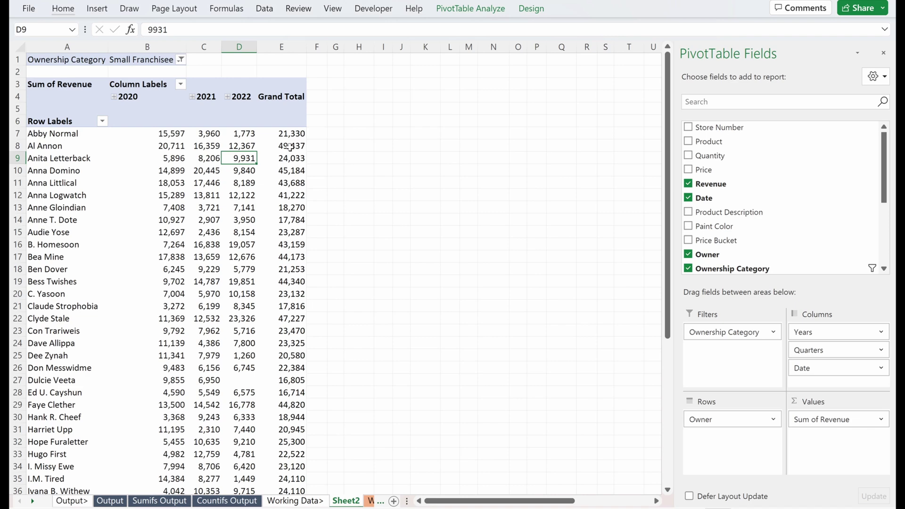
mouse_move(280, 171)
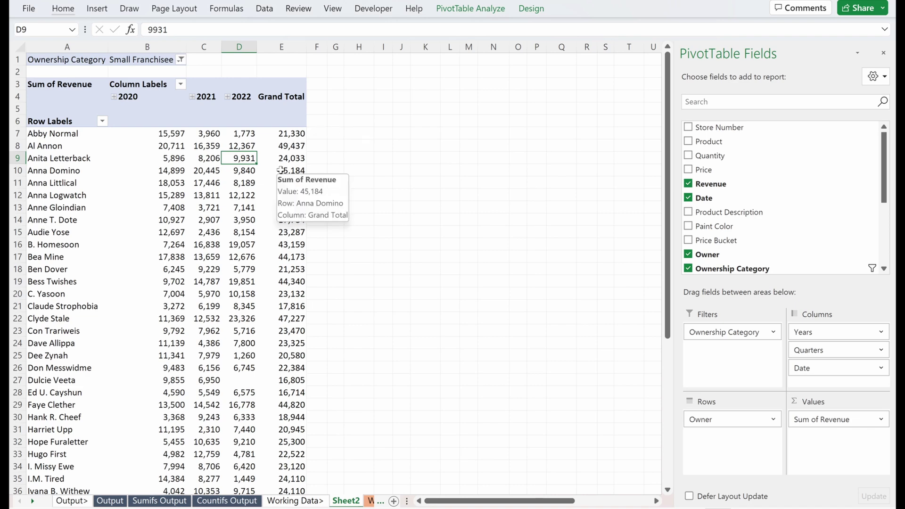
key("Home")
key("Up")
key("Up")
key("ctrl+shift+Down")
key("shift+Up")
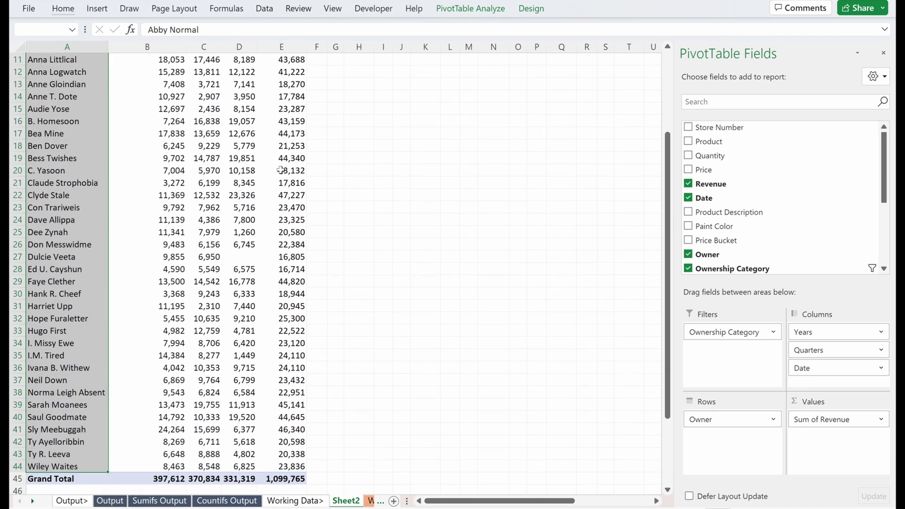
scroll(285, 172, "up", 4)
scroll(290, 179, "down", 2)
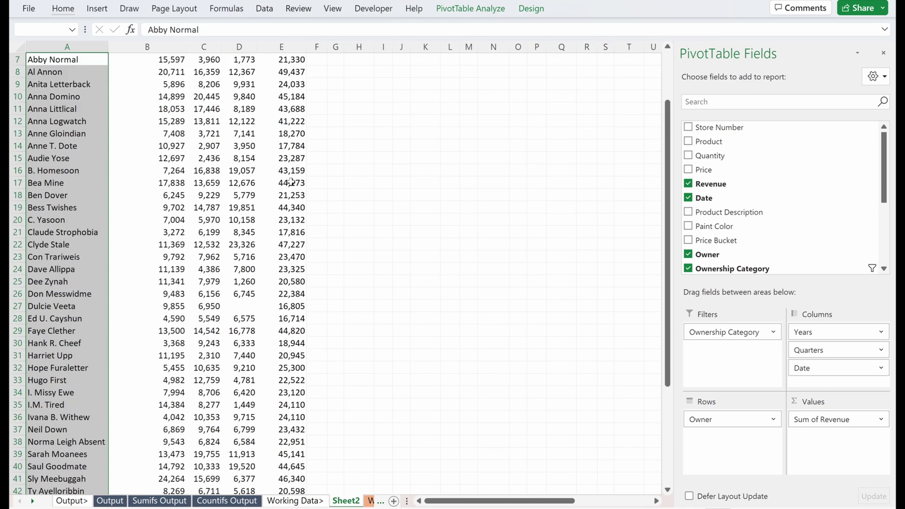
Check the Small Franchisee customer counts for 2020, 2021 and LTM on the Countifs Output sheet
left_click(227, 501)
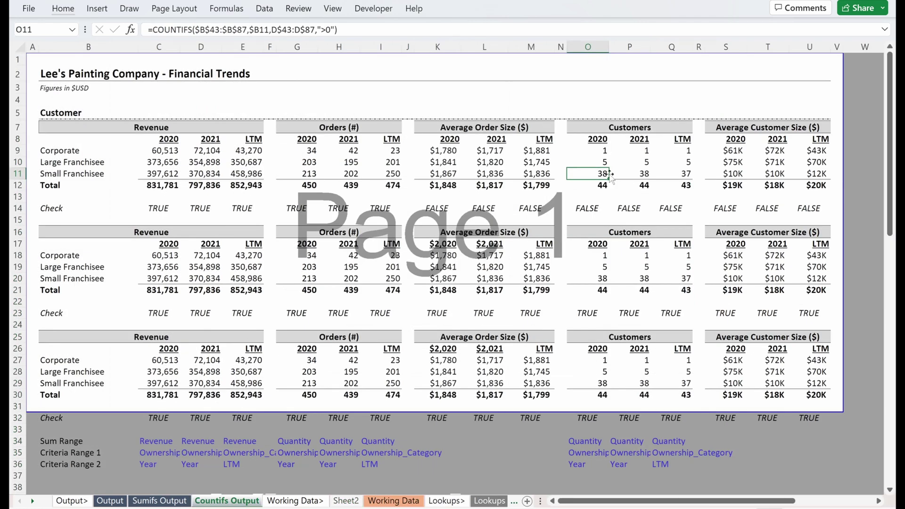
left_click_drag(610, 174, 681, 173)
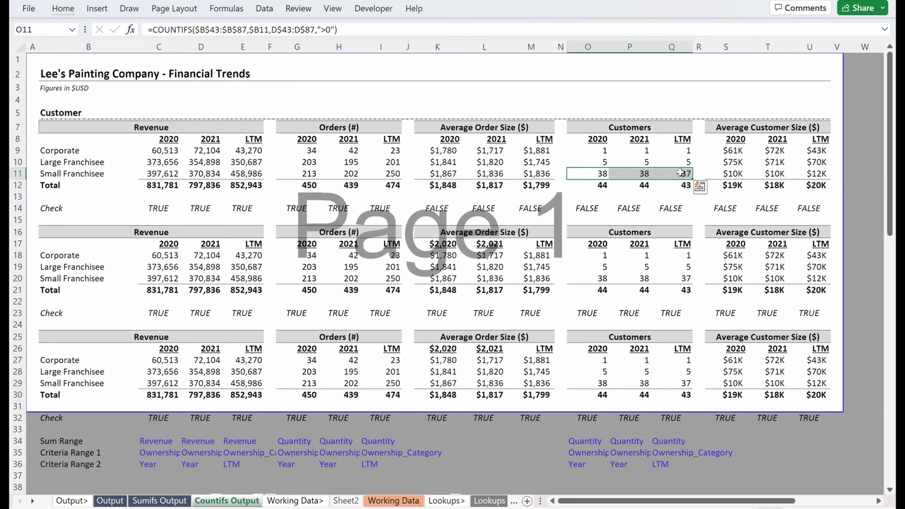
left_click(681, 173)
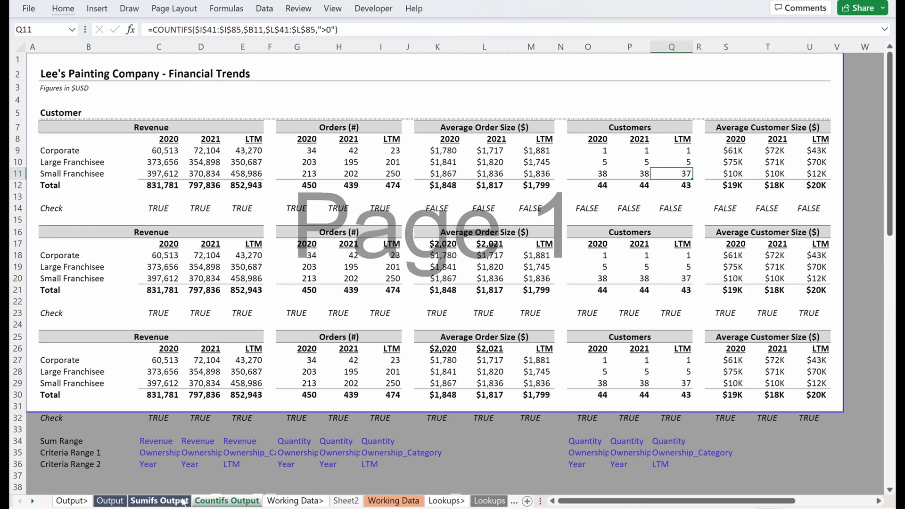
Return to the PivotTable on Sheet2 and examine the 2021 and 2022 revenue columns for owners without revenue
left_click(346, 501)
left_click(250, 218)
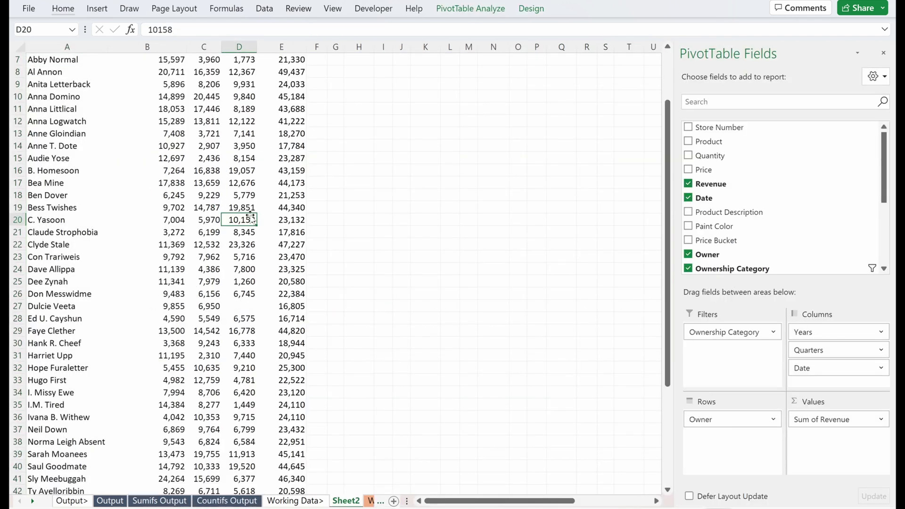
key("Down")
key("Down")
key("Down")
key("Down")
key("Down")
key("Down")
key("Down")
key("Down")
key("Left")
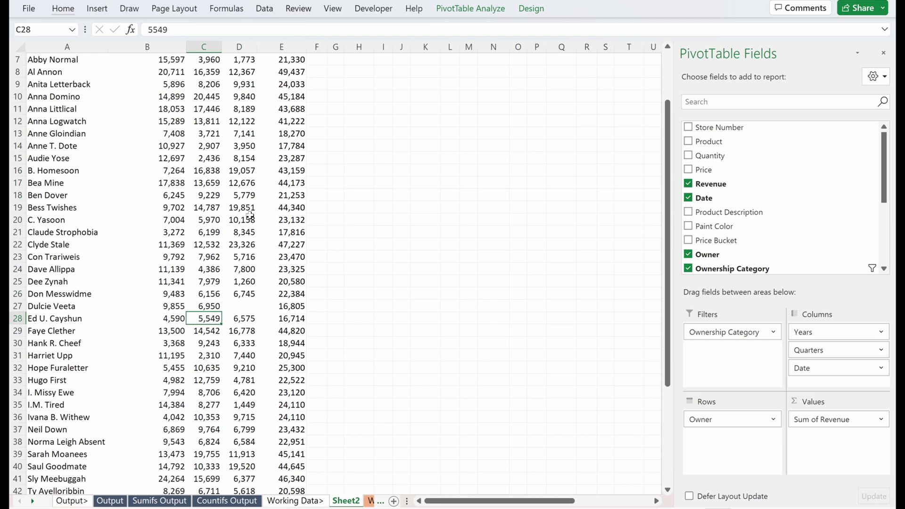
key("ctrl+Down")
key("ctrl+shift+Up")
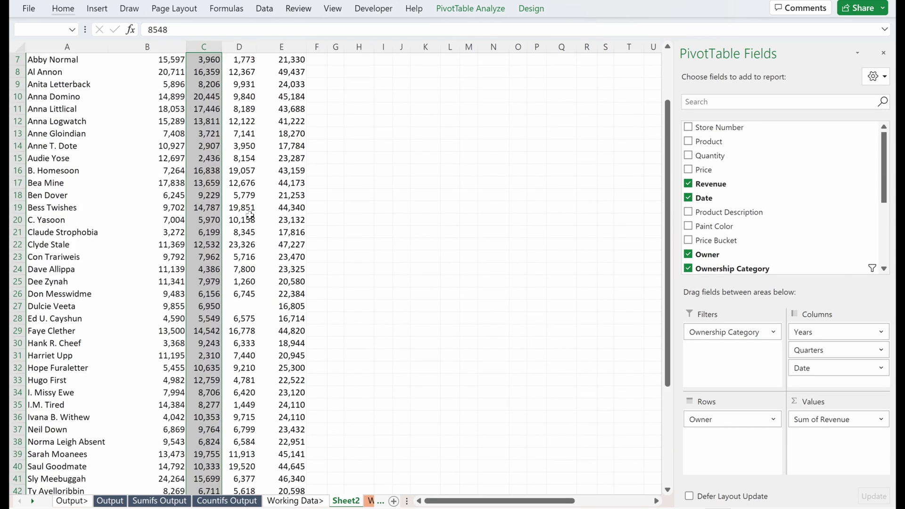
key("ctrl+Up")
key("Up")
key("Up")
key("Up")
key("Up")
key("Left")
key("Up")
key("Left")
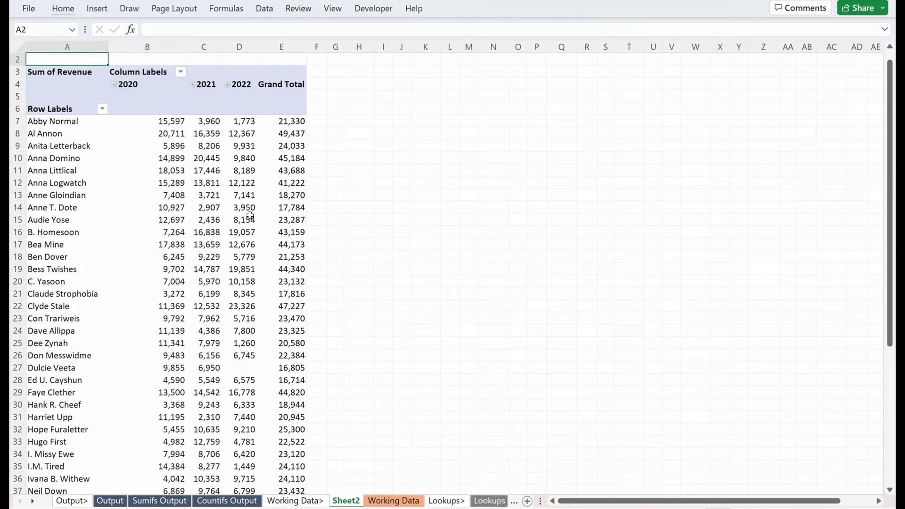
scroll(234, 169, "up", 1)
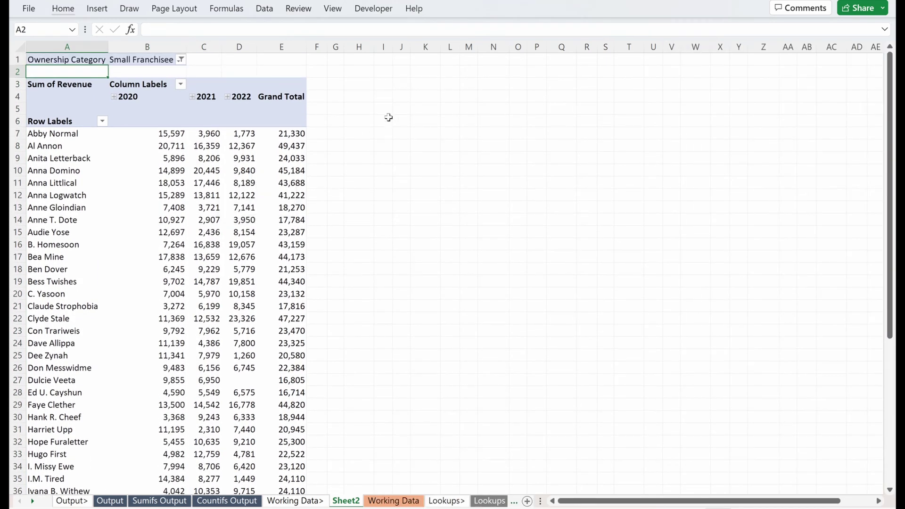
Enter the heading "Average Annual Revenue" in cell G6 beside the PivotTable
left_click(335, 121)
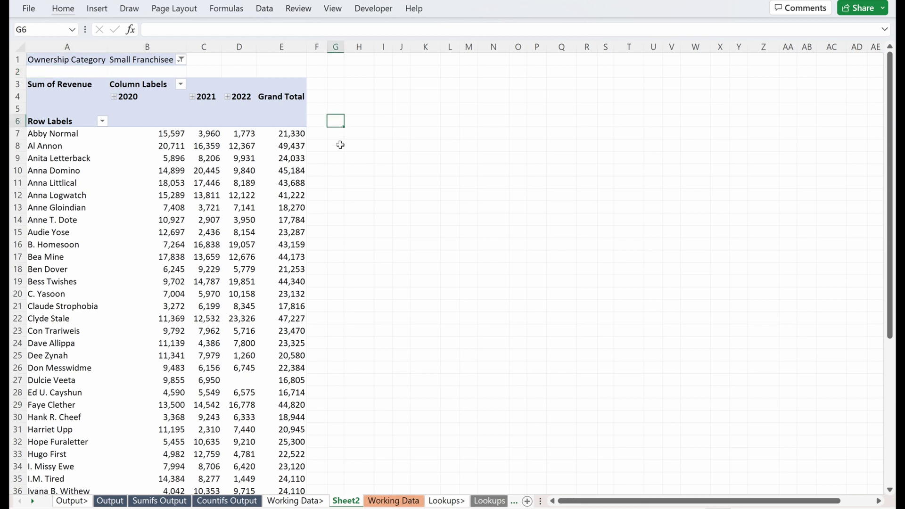
type("Average")
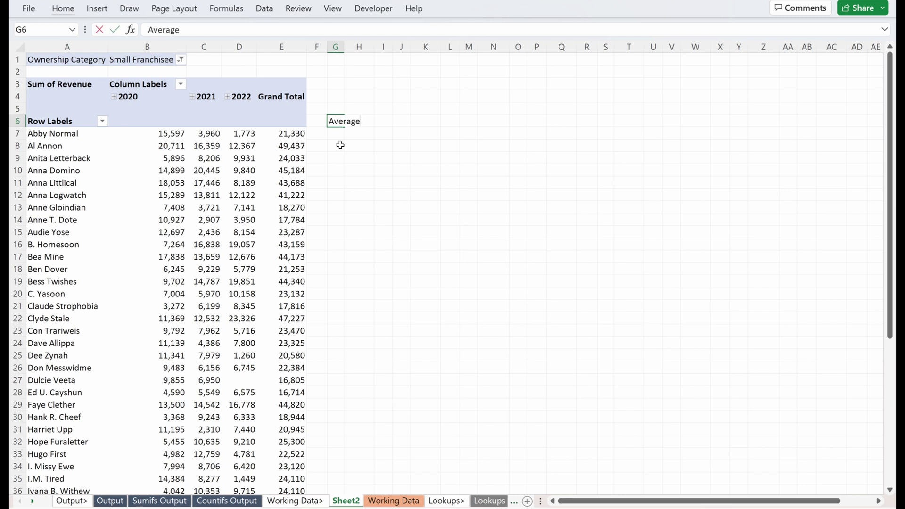
type(" Annual Revenue")
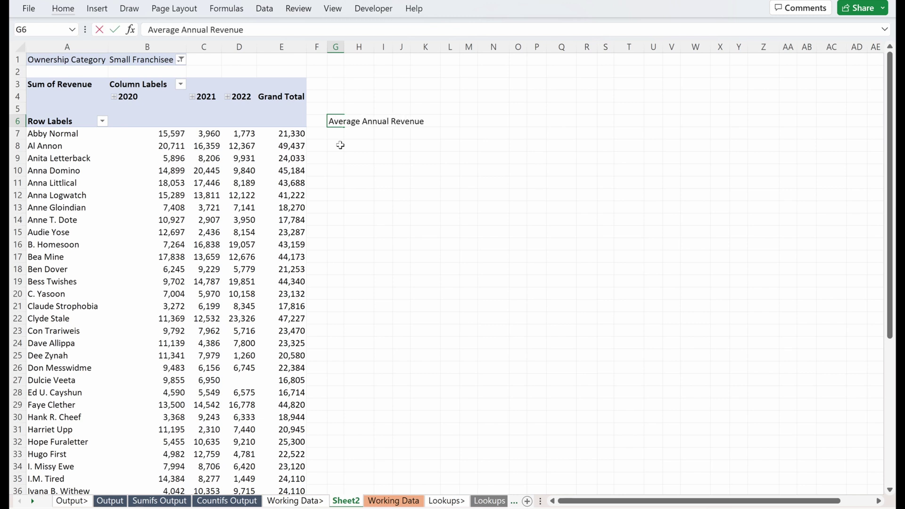
key("Return")
Enter the formula =E7/(2+8/12) in G7 to calculate the first owner's average annual revenue
type("=")
key("Left")
key("Left")
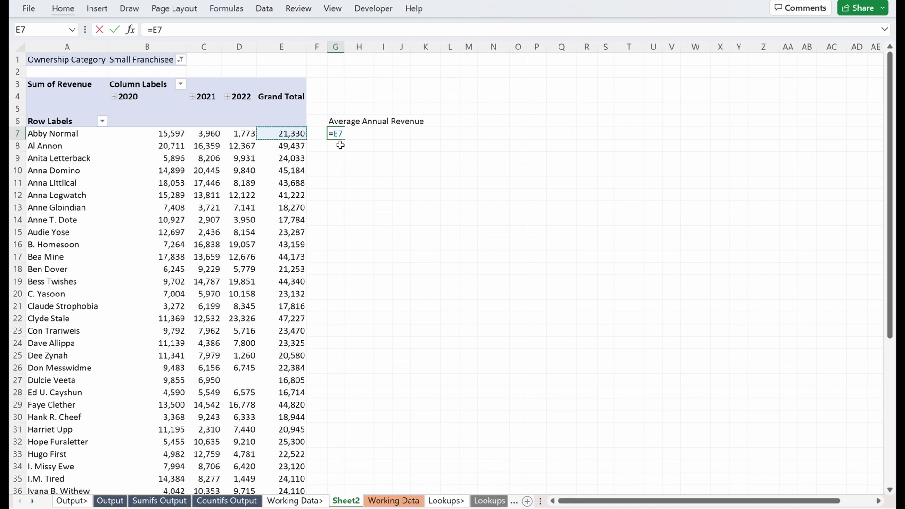
type("/(")
type("2+8/12")
key("Return")
key("Up")
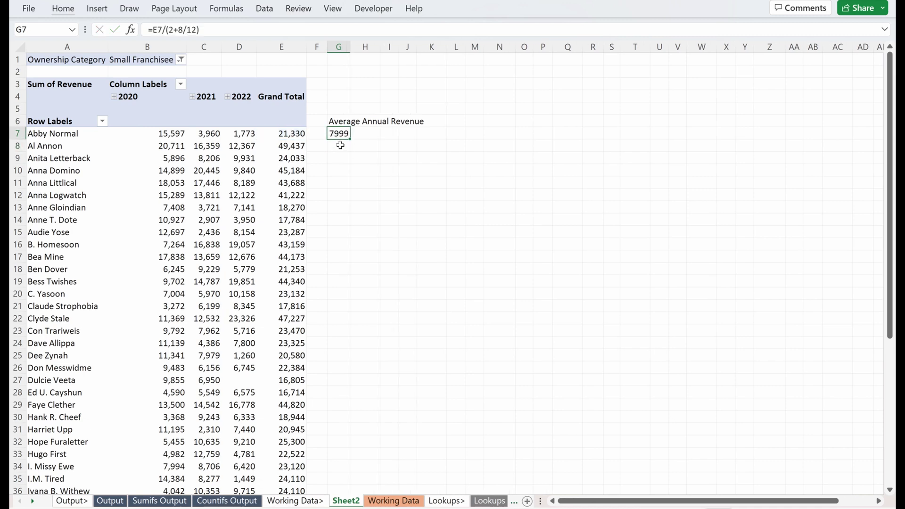
Fill the average annual revenue formula down column G to the Grand Total row and autofit the column width
key("ctrl+shift+d")
key("ctrl+space")
key("alt+h")
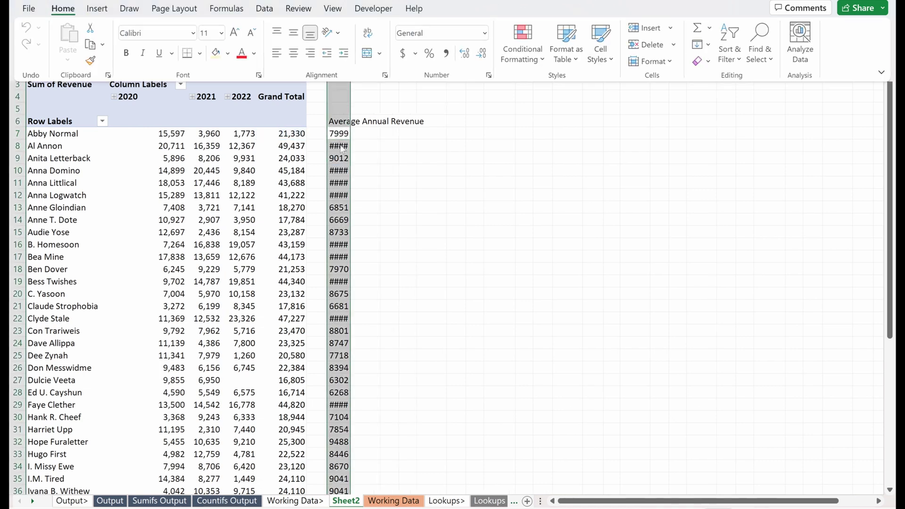
key("o")
key("i")
Format the Average Annual Revenue values from G7 down to the Grand Total row as dollar currency without decimals
key("Down")
key("Up")
key("ctrl+shift+Down")
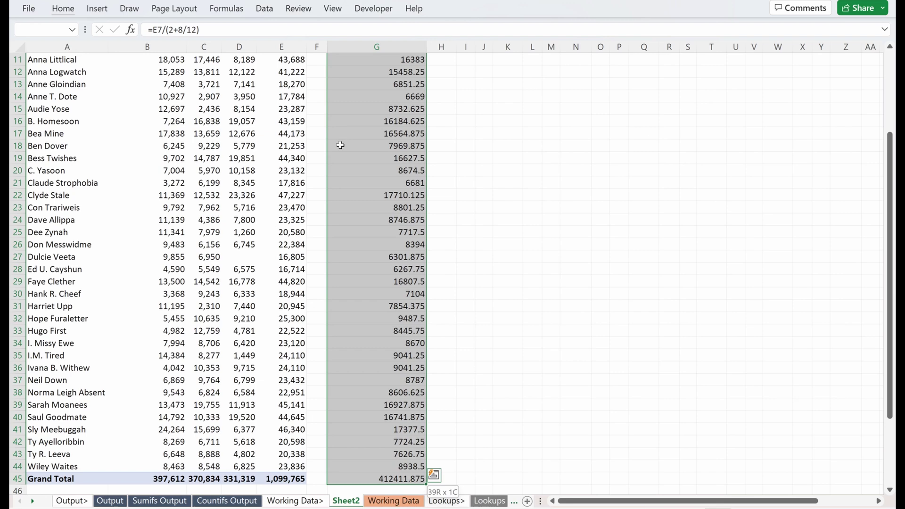
key("ctrl+BackSpace")
key("ctrl+shift+4")
key("alt+h")
key("9")
key("alt+h")
key("9")
key("ctrl+shift+Up")
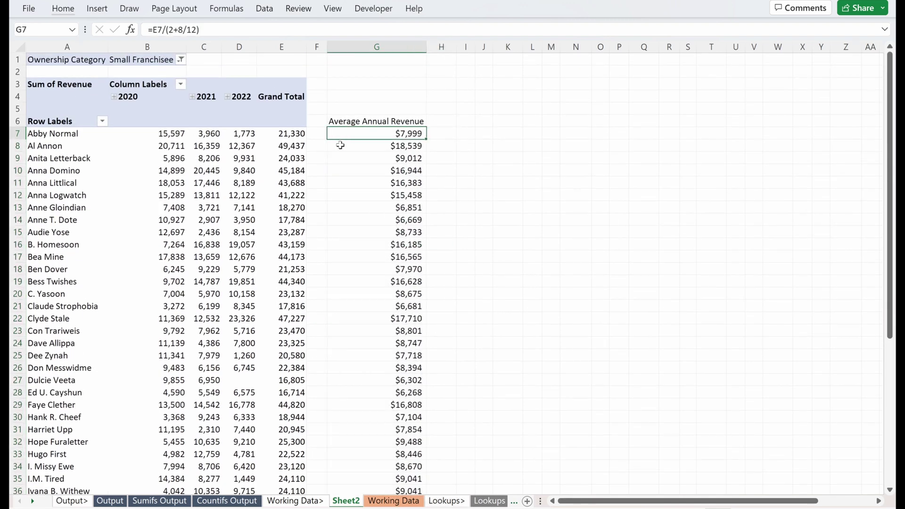
Sort the PivotTable owners by Grand Total revenue from largest to smallest
right_click(291, 155)
mouse_move(369, 265)
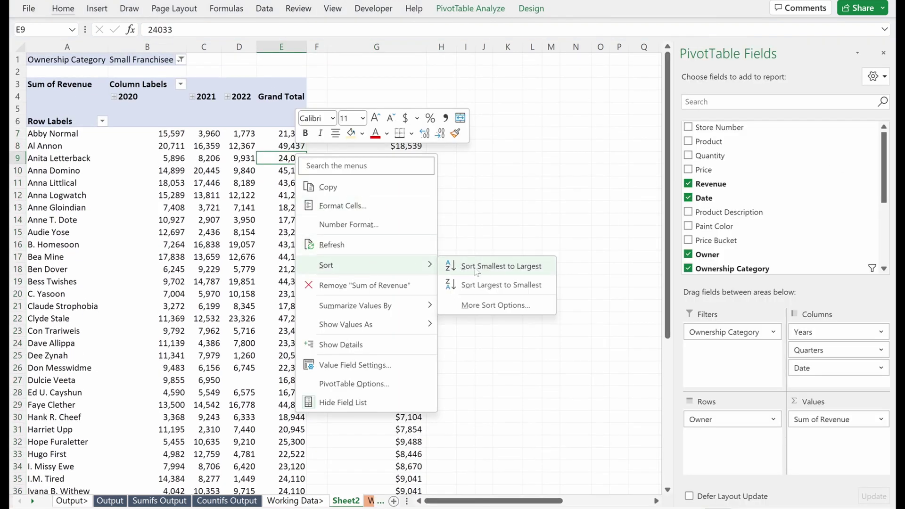
left_click(486, 283)
Shade the Average Annual Revenue column light gray from the heading in G6 down to the Grand Total row
left_click(406, 132)
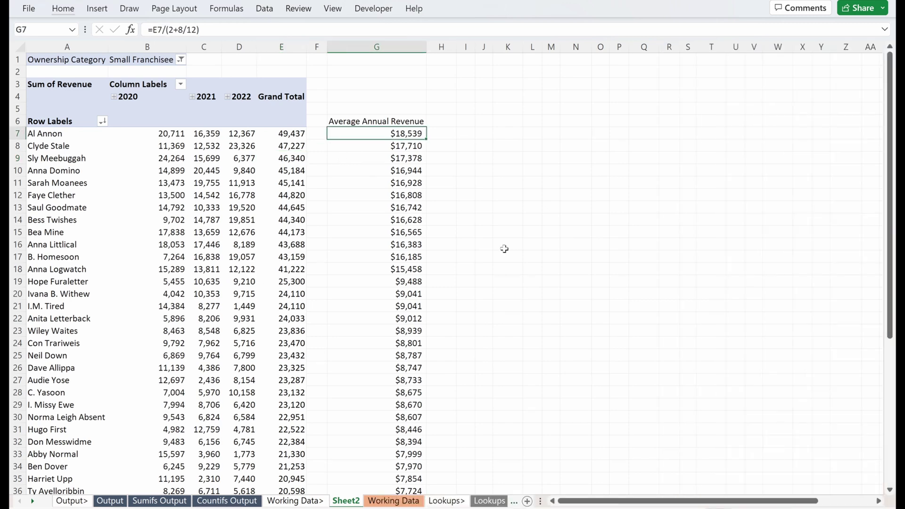
key("ctrl+shift+Down")
key("ctrl+Up")
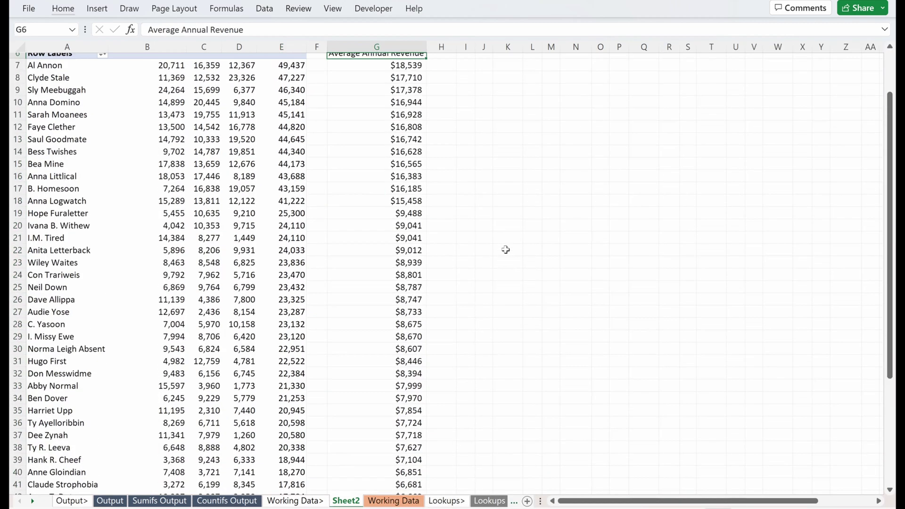
key("Down")
key("Up")
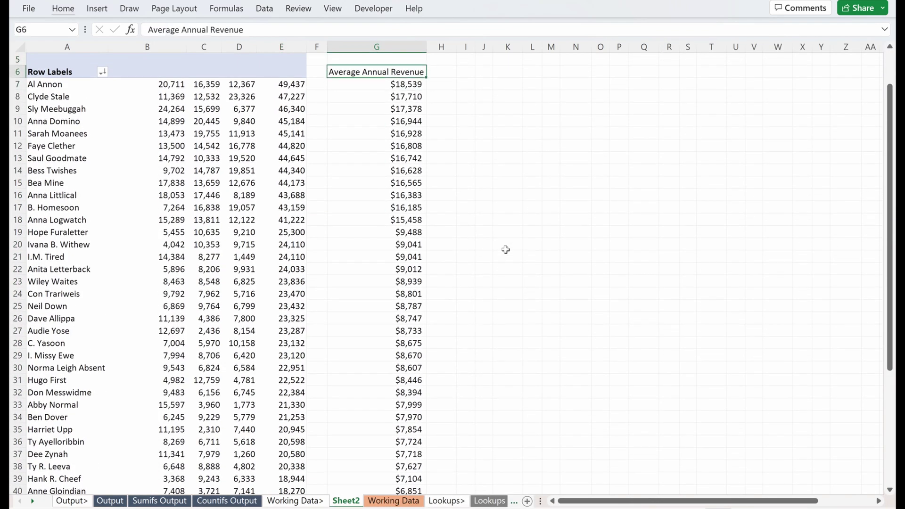
key("ctrl+shift+Down")
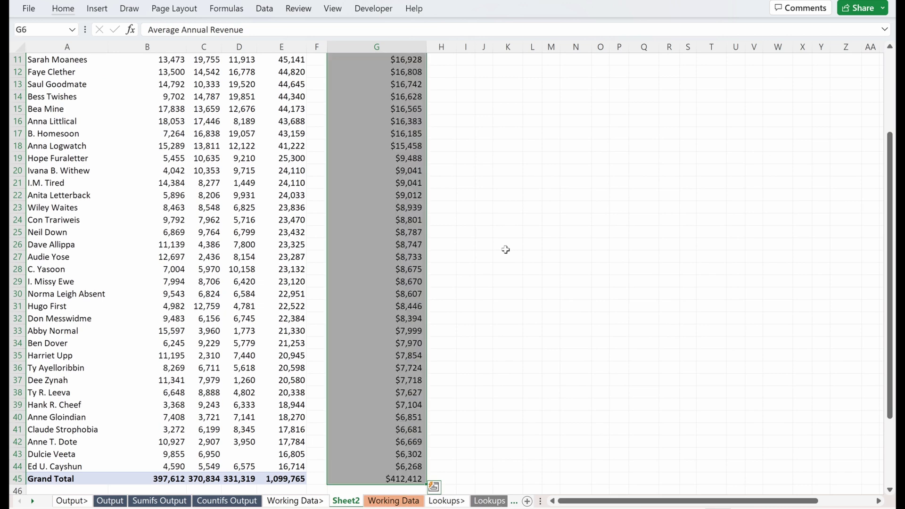
key("Down")
key("Up")
key("Up")
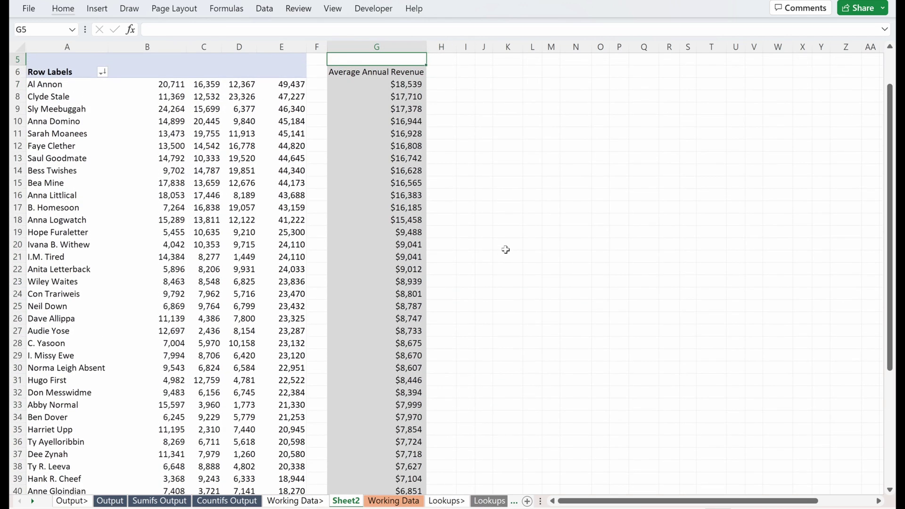
Make the Average Annual Revenue heading in G6 bold and underlined
key("Down")
key("Down")
scroll(506, 249, "up", 2)
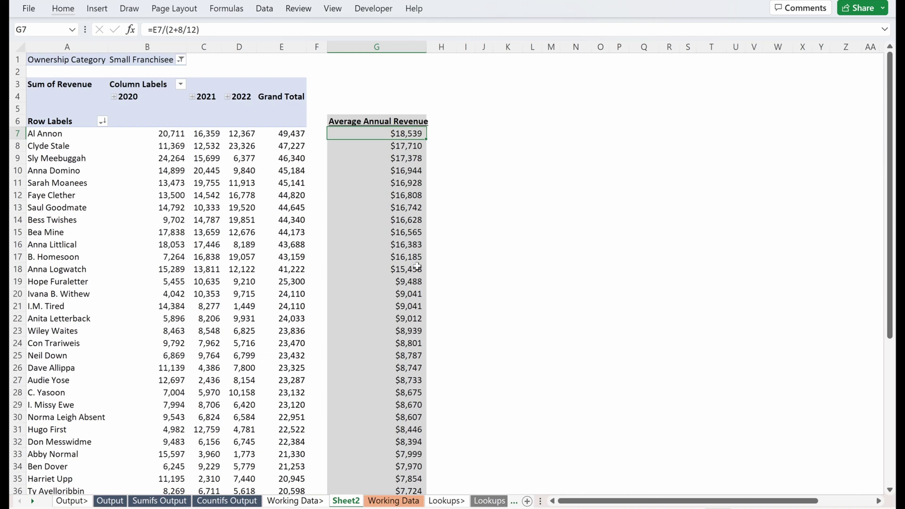
Examine the spread of average annual revenues, comparing the group in G7:G18 with the values from G19 down
left_click_drag(414, 269, 412, 133)
left_click(414, 282)
scroll(415, 215, "down", 2)
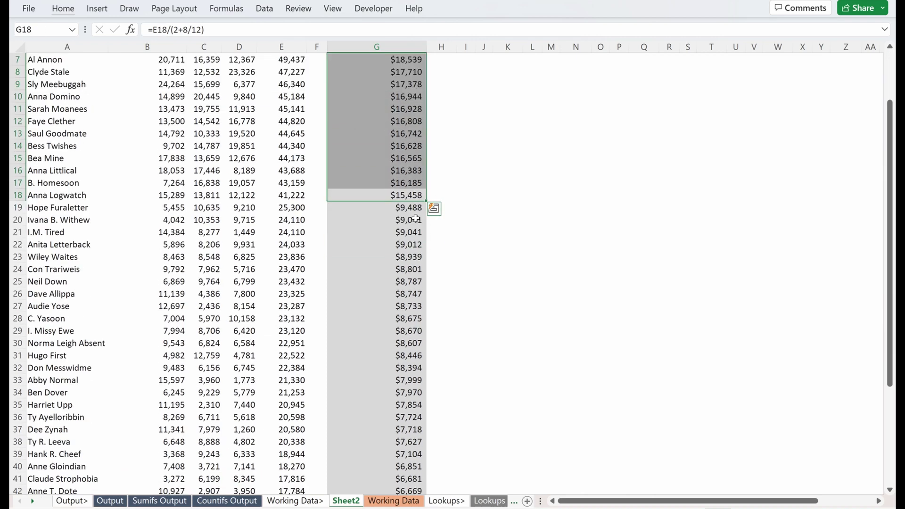
left_click_drag(415, 209, 419, 417)
scroll(486, 148, "up", 2)
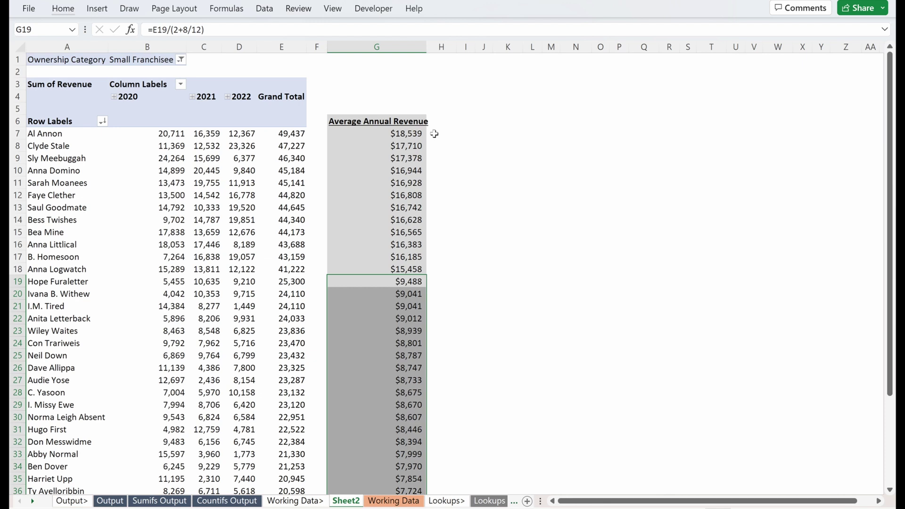
Enter the revenue thresholds 0, 7000, 9000, 12000 and 17000 in cells K1 to K5
left_click(507, 72)
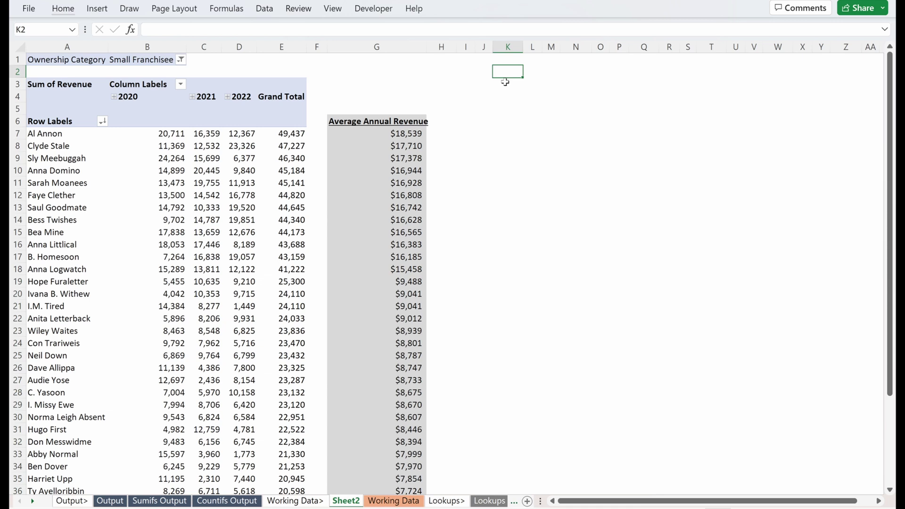
type("7000")
key("Return")
type("9000")
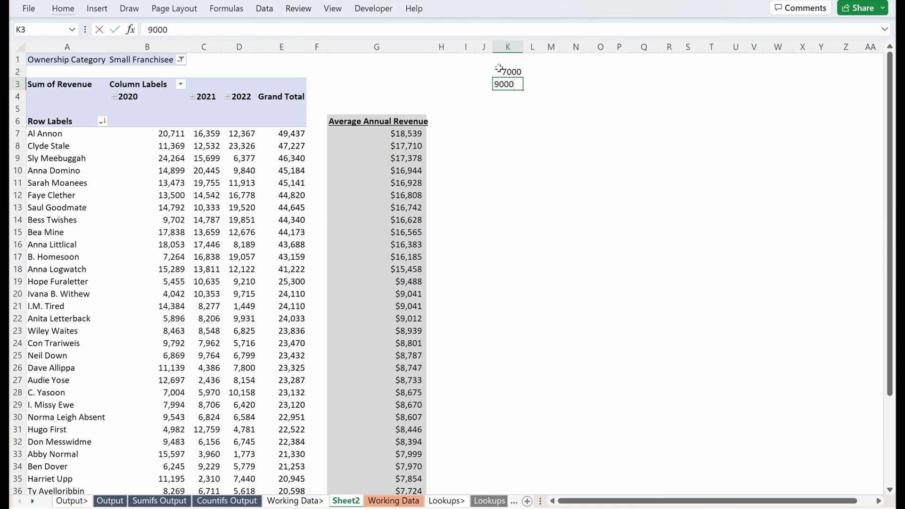
key("Return")
type("12000")
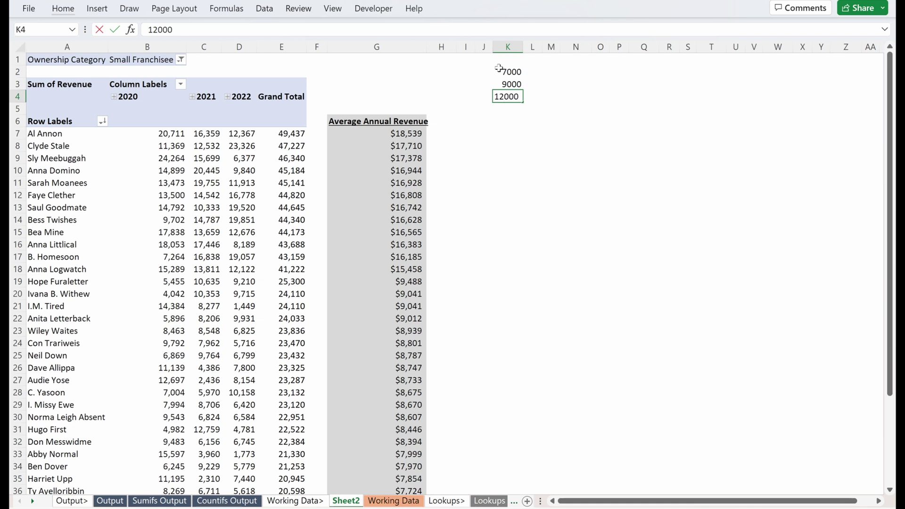
key("Return")
type("17000")
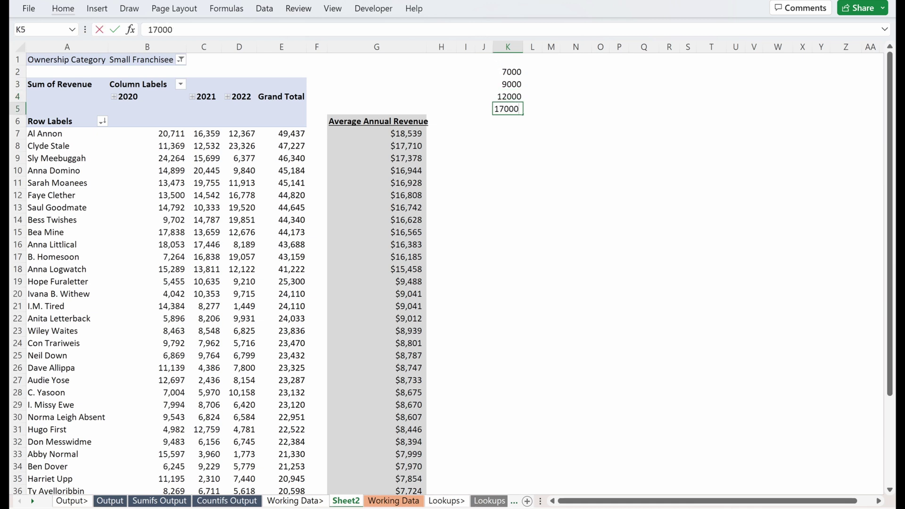
key("Return")
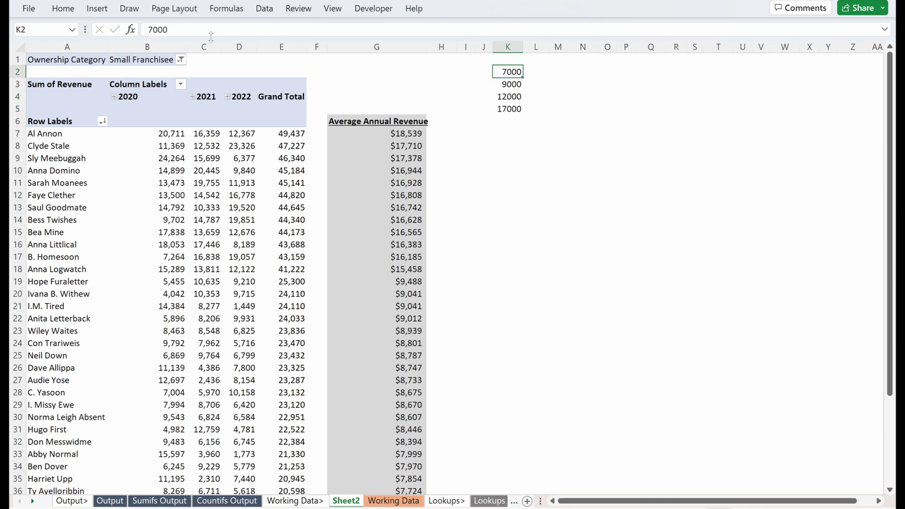
key("Up")
type("0")
key("Return")
Enter the formula =CONCAT("<",K2) in L1 to label the lowest revenue band
key("Up")
key("Right")
key("Down")
key("Up")
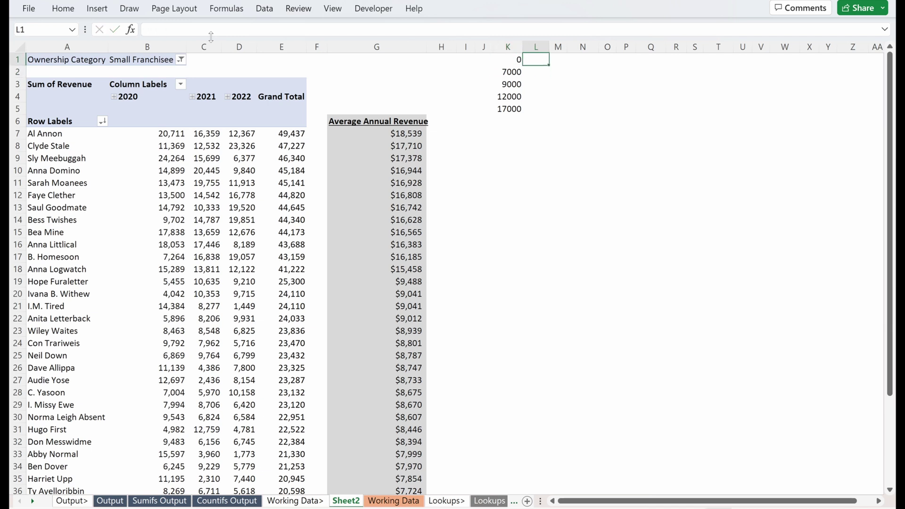
type("=concat")
key("Tab")
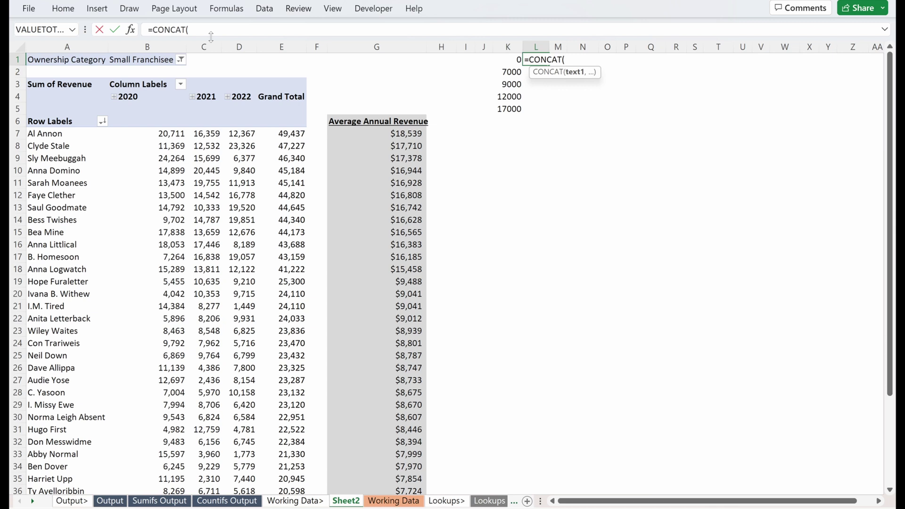
type("\"<\",")
key("Left")
key("Down")
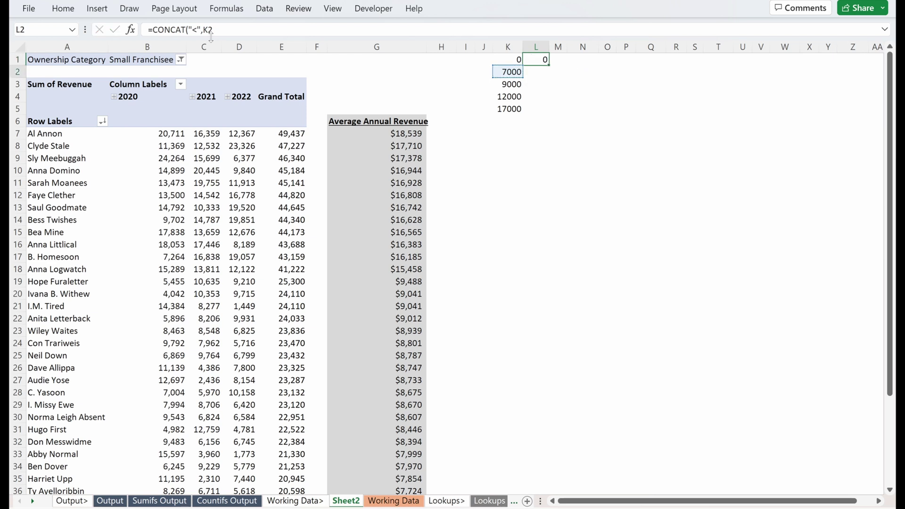
key("Return")
Enter the formula =CONCAT(K2,"-",K3) in L2 to label the second revenue band
type("=concat")
key("Tab")
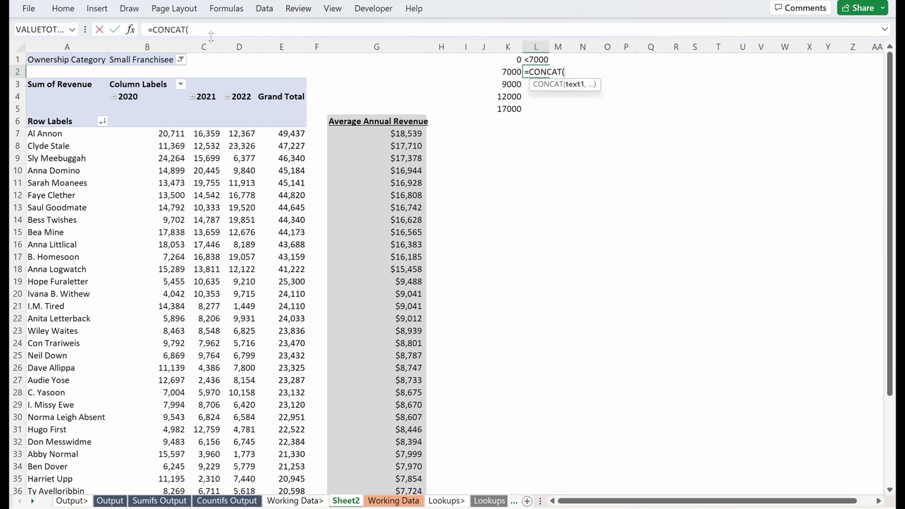
key("Left")
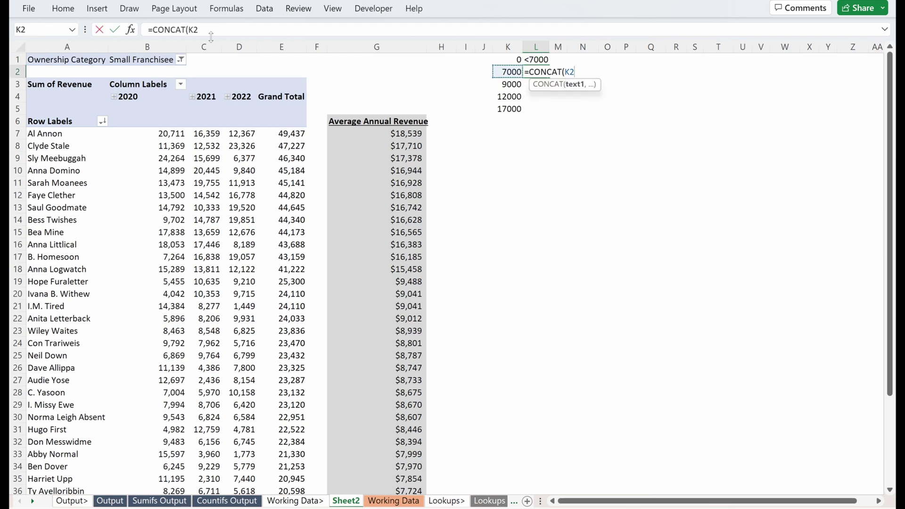
type(",\"-")
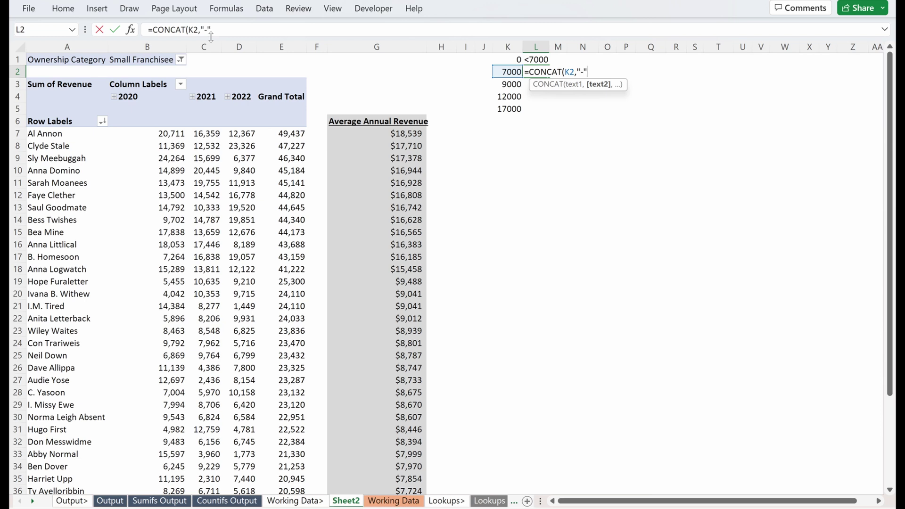
type("\",")
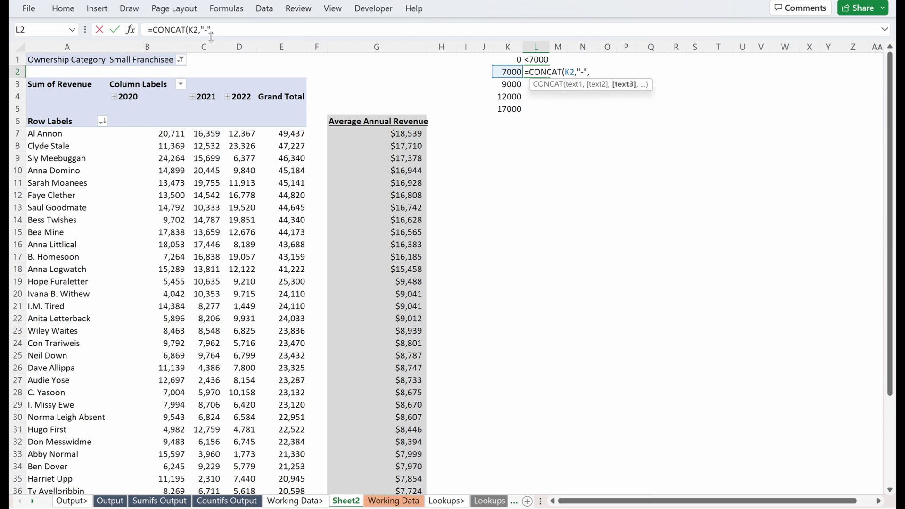
key("Left")
key("Down")
key("ctrl+Return")
Fill the range label formula from L2 down through L4
key("shift+Down")
key("shift+Down")
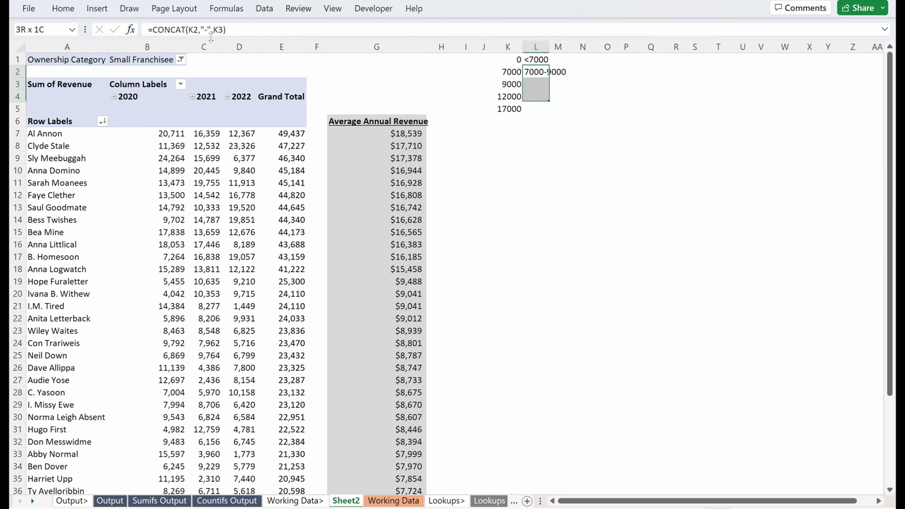
key("ctrl+d")
key("Down")
key("Down")
key("Down")
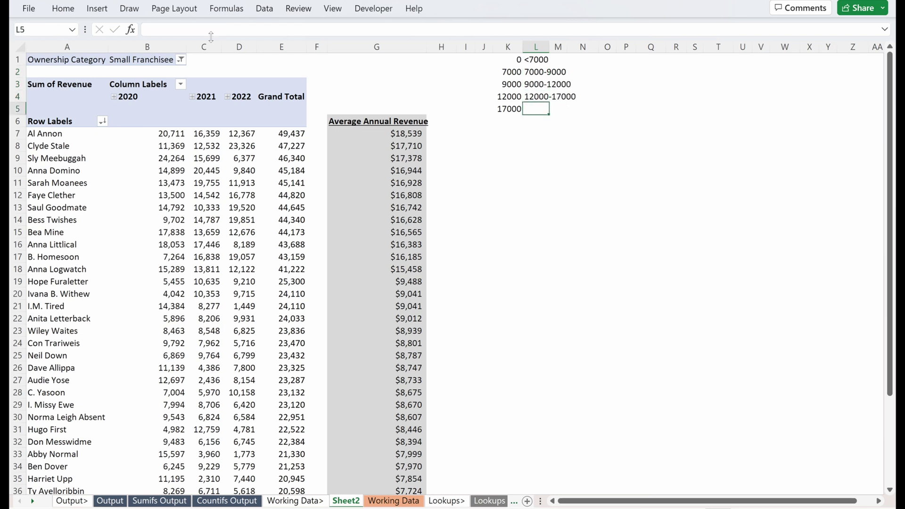
Copy the lowest band's label formula from L1 into L5
key("Up")
key("Up")
key("Up")
key("Up")
key("ctrl+c")
key("Down")
key("Down")
key("Down")
key("Down")
key("ctrl+v")
Change the formula in L5 to =CONCAT(">",K5) to label the highest revenue band
key("F2")
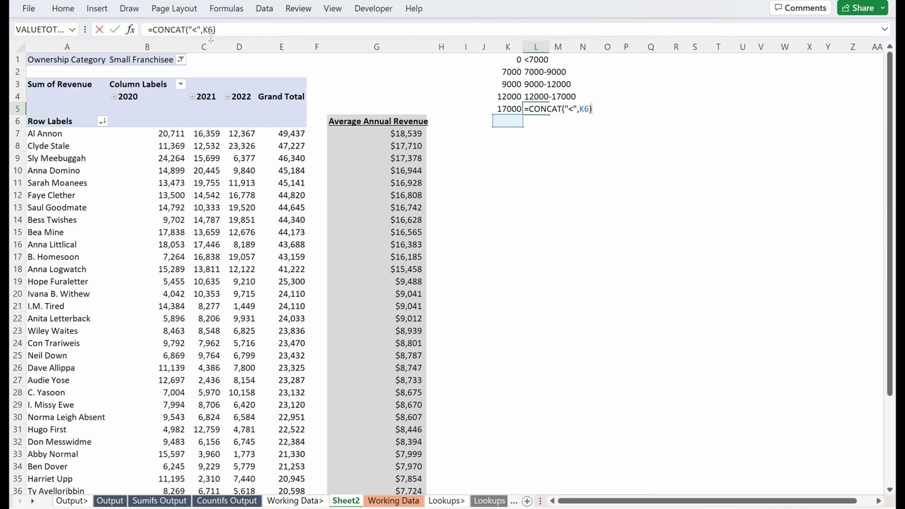
key("Left")
key("shift+Left")
key("shift+Left")
key("shift+Left")
key("shift+Left")
key("shift+Left")
key("shift+Left")
type(">")
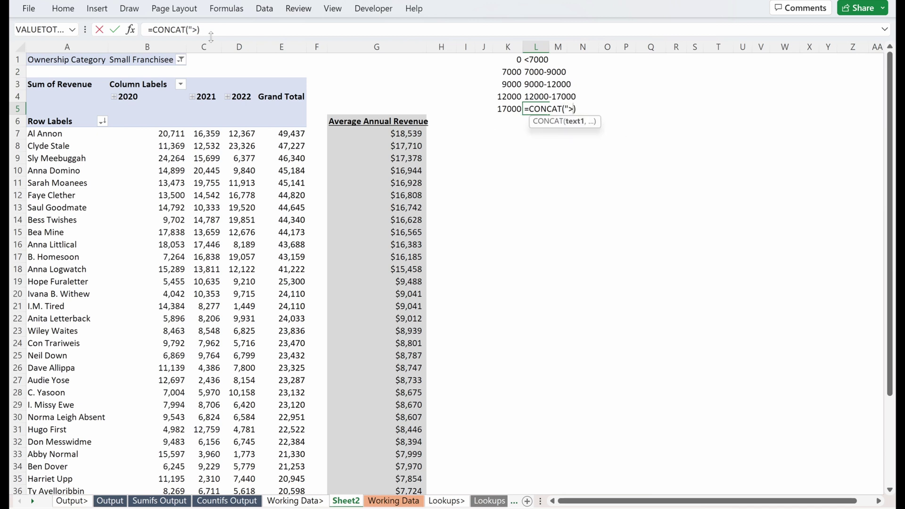
type("\",")
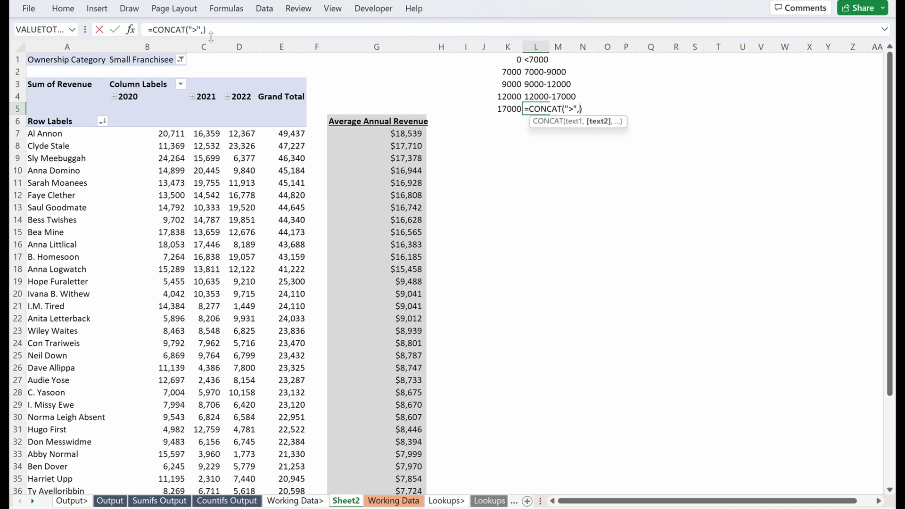
key("Left")
key("Return")
Insert a blank row above row 1 to make room for headings over the threshold table
key("Up")
key("ctrl+shift+Up")
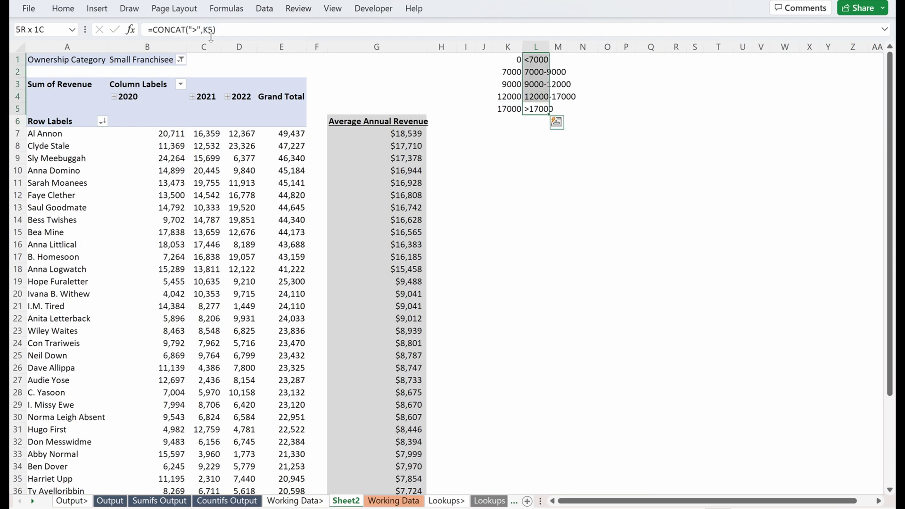
key("Left")
key("ctrl+shift+Down")
key("ctrl+Up")
key("shift+space")
key("ctrl+shift+plus")
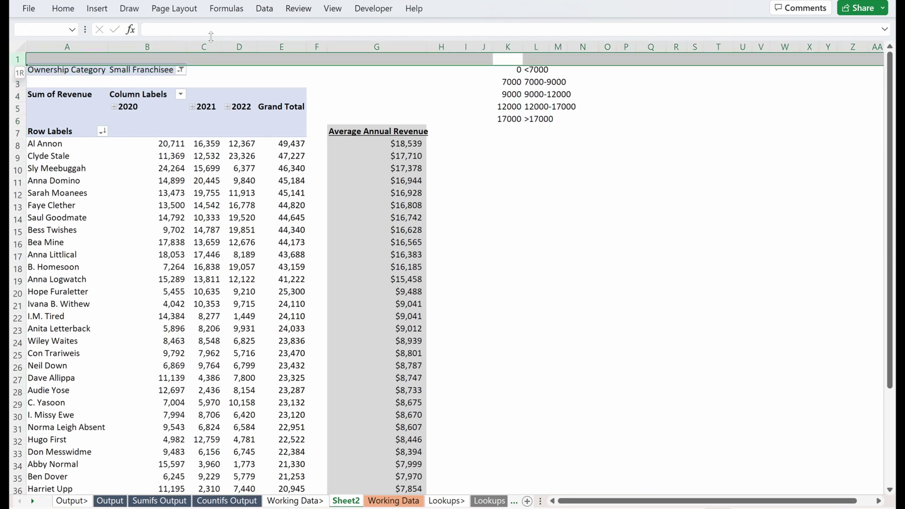
Enter a threshold heading in K1 and the heading "Criteria" in L1, and make both bold
type("Threshold")
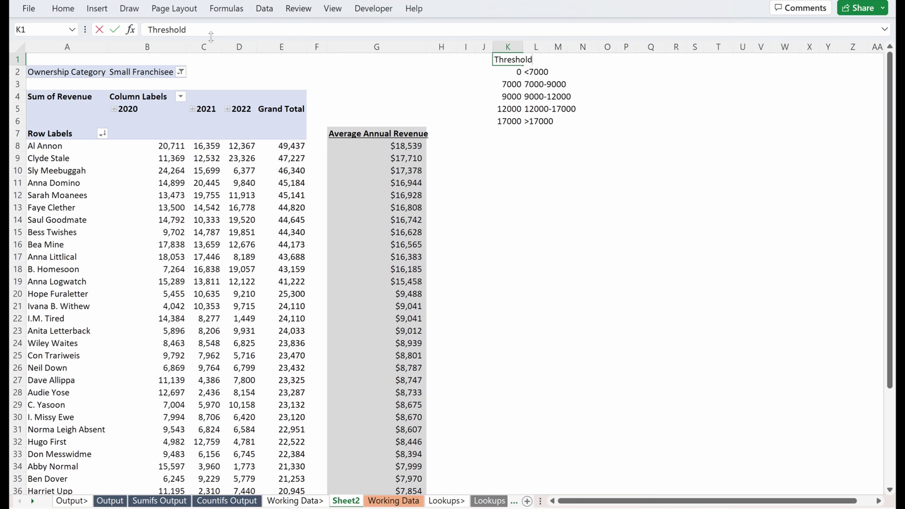
key("Tab")
type("C")
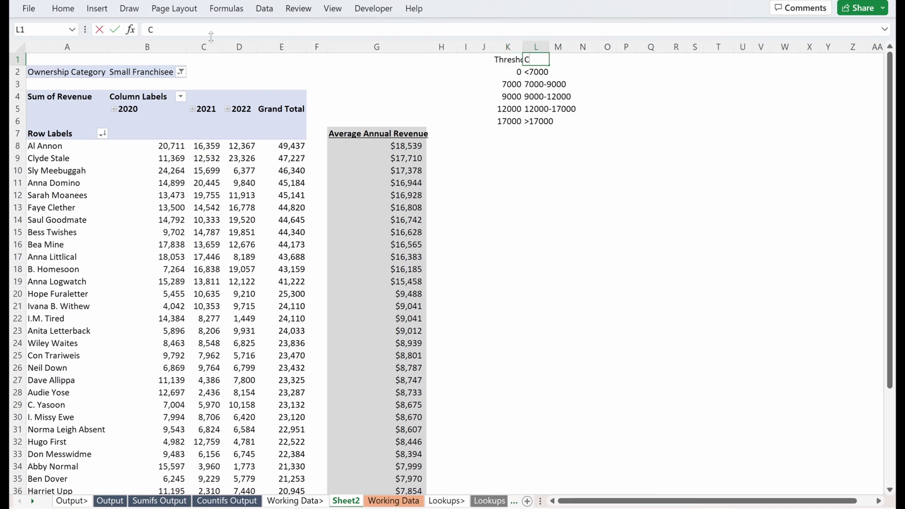
type("riteria")
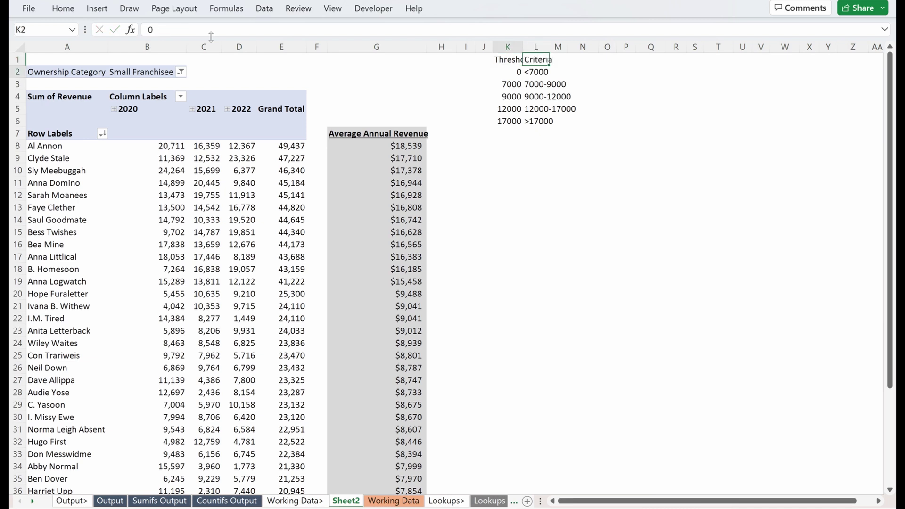
key("shift+Left")
key("ctrl+b")
key("Right")
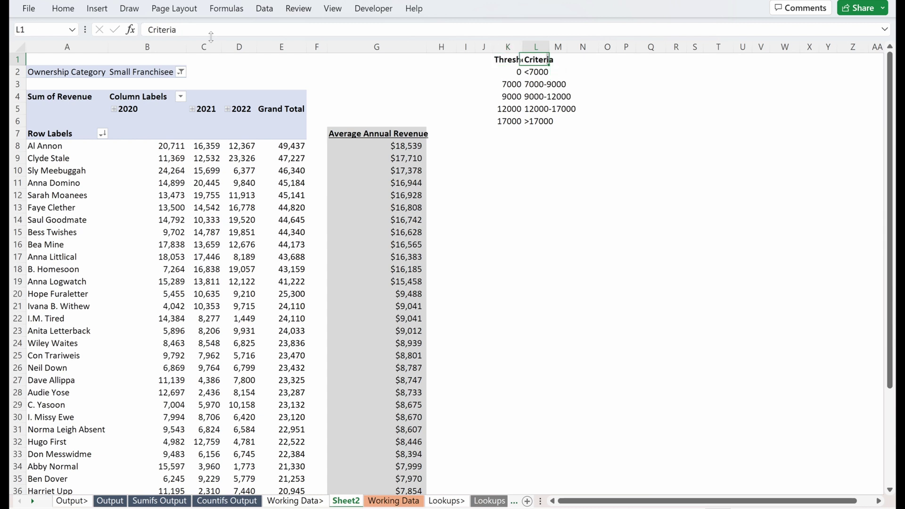
Shade the threshold values in K2:K6 light yellow
key("Down")
key("Left")
key("ctrl+shift+Down")
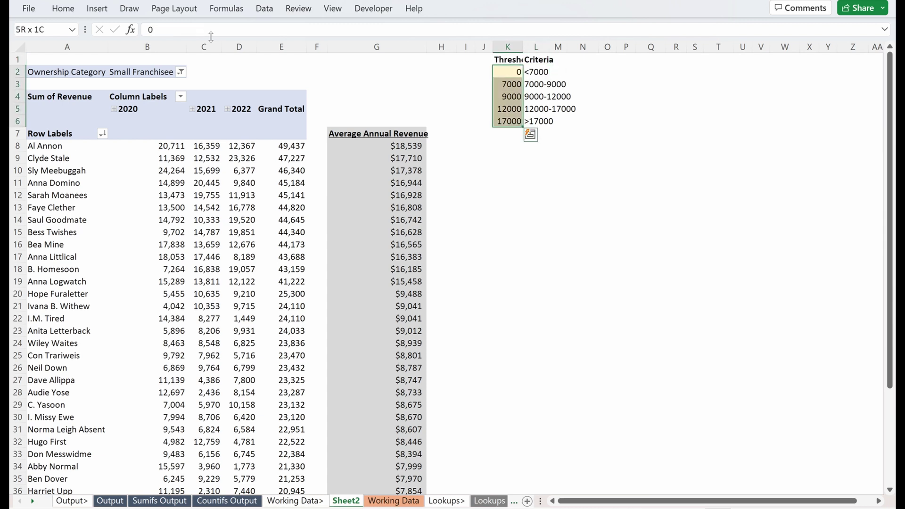
Set the threshold values in K2:K6 to a blue font and autofit the widths of columns K and L
key("F4")
key("alt")
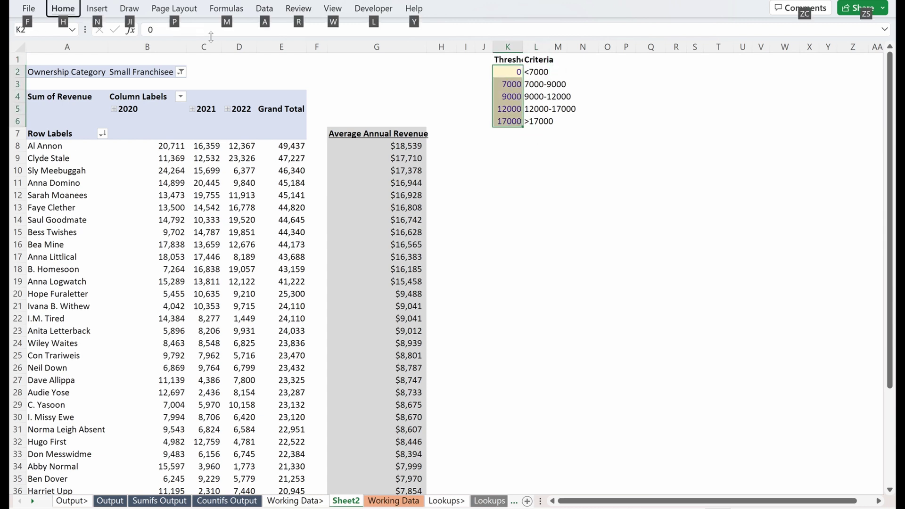
key("ctrl+a")
key("alt+h")
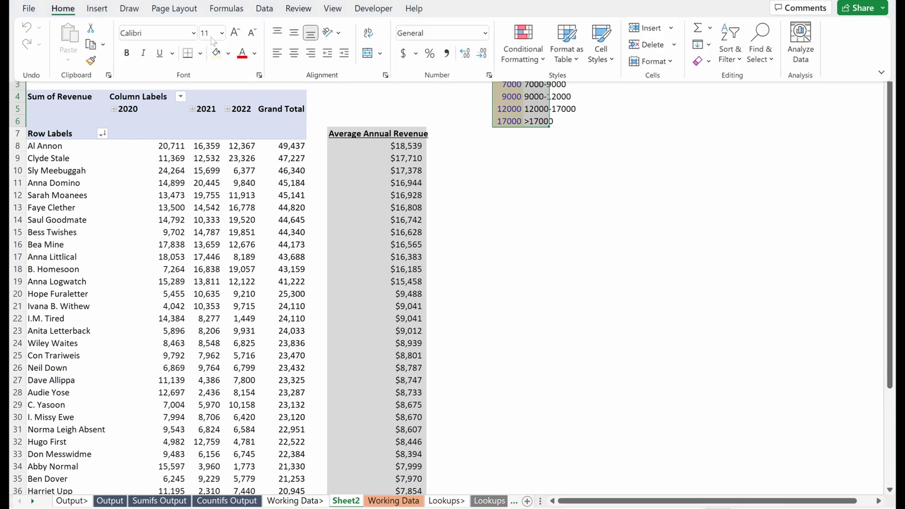
key("o")
key("i")
key("Right")
key("Left")
Add an outline border around the threshold table K1:L6 and a dividing border between its two columns
key("Up")
key("ctrl+shift+Right")
key("ctrl+shift+Down")
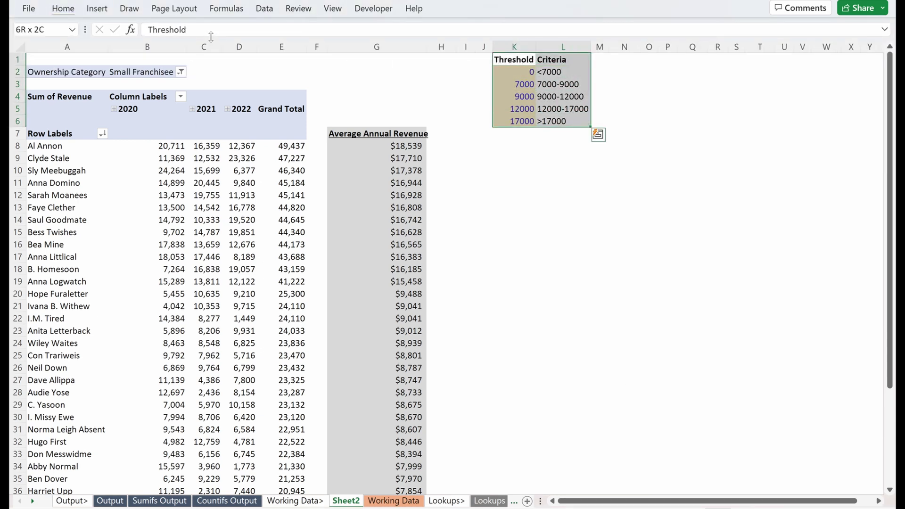
key("shift+Left")
key("Right")
key("Down")
key("Left")
key("Left")
key("Down")
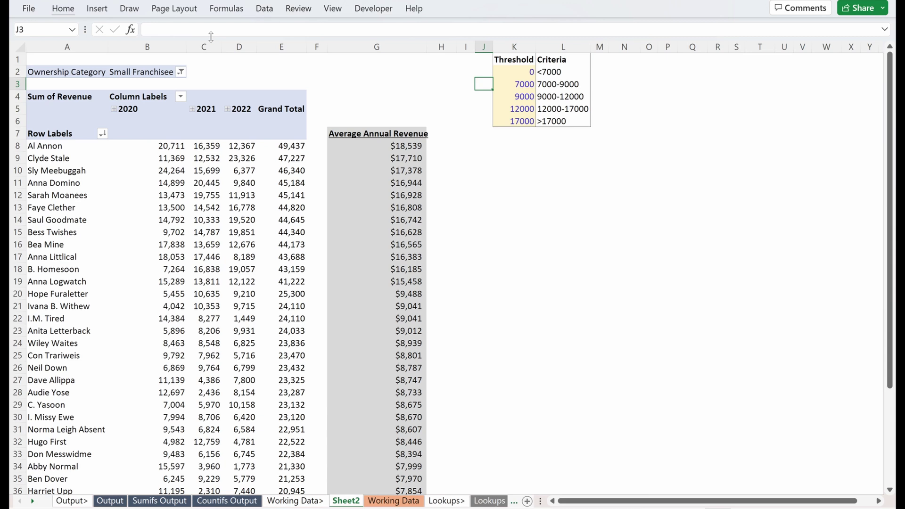
Shade the threshold table's heading cells K1:L1 light gray
key("Right")
key("Up")
key("Up")
key("ctrl+shift+Right")
key("ctrl+shift+k")
key("ctrl+shift+k")
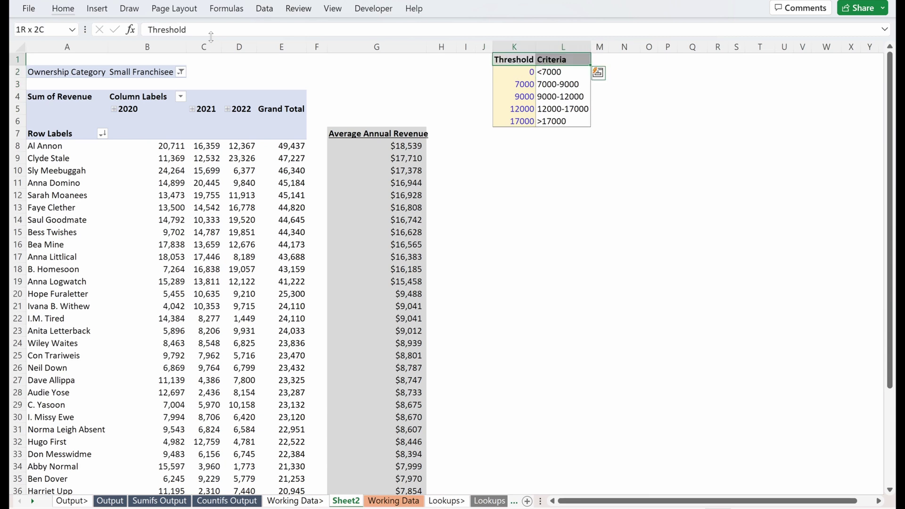
key("Right")
key("Down")
Enter the heading "Classification" in H7 beside the average annual revenue heading
left_click(441, 133)
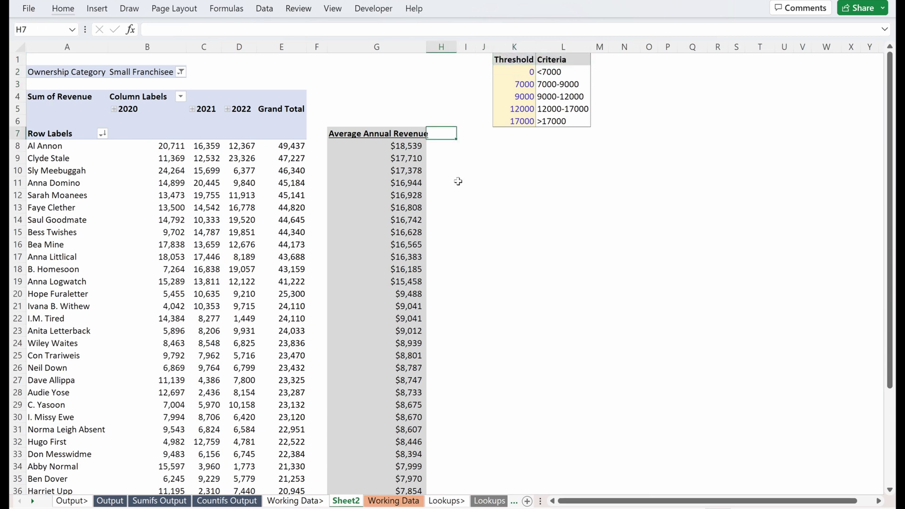
type("Classification")
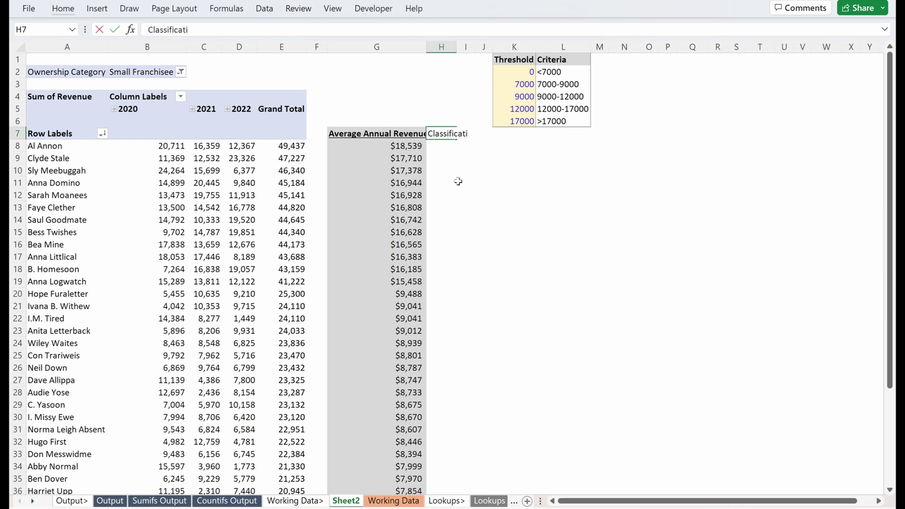
key("Return")
Begin an IF formula in H8 that returns $L$2 when G8 is less than $K$3
type("=")
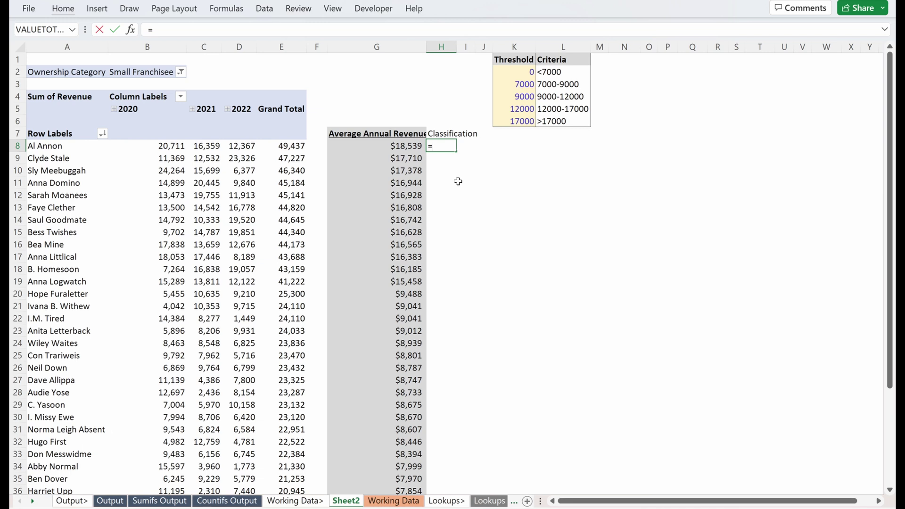
type("IF(")
key("Left")
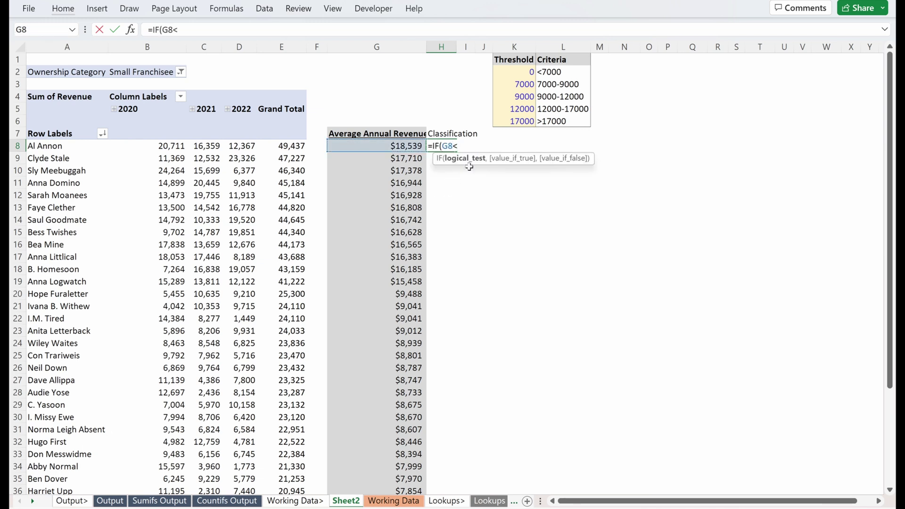
left_click(522, 84)
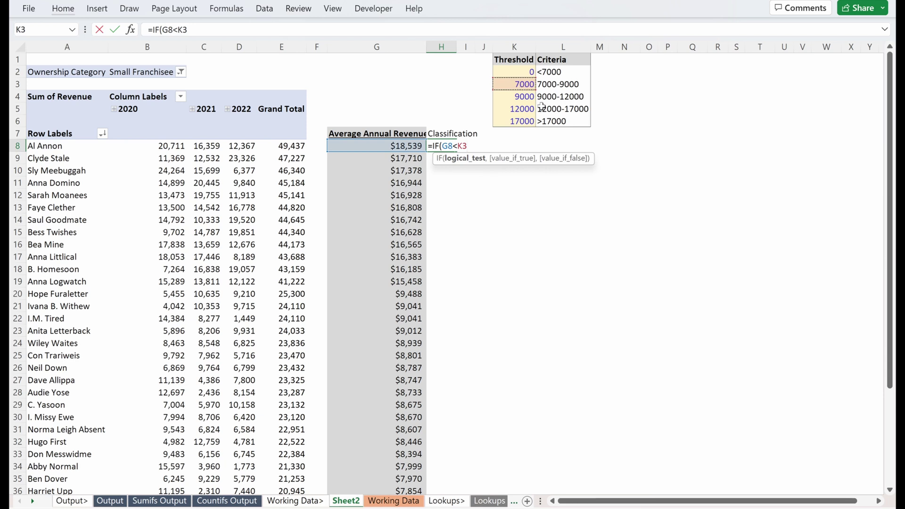
key("F4")
type(",")
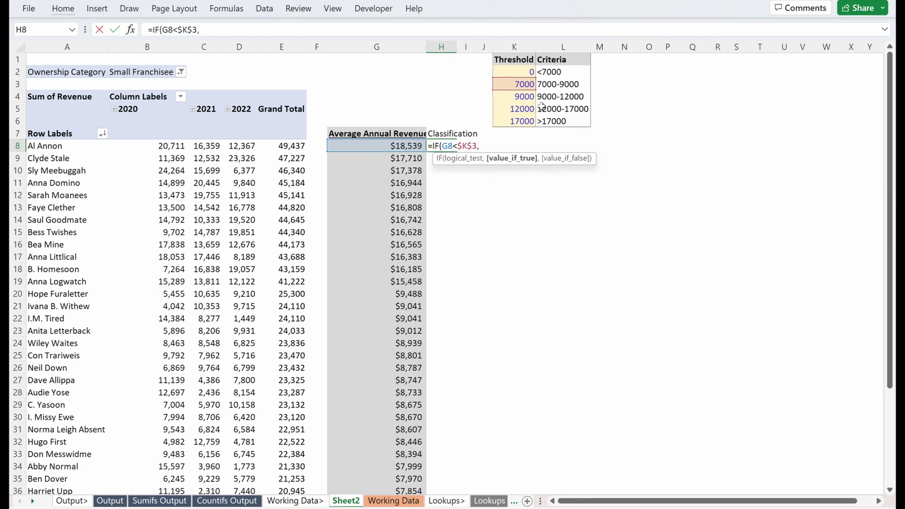
left_click(549, 71)
key("F4")
Nest a second IF in the H8 formula that returns $L$3 when G8 is less than $K$4
type(",IF(")
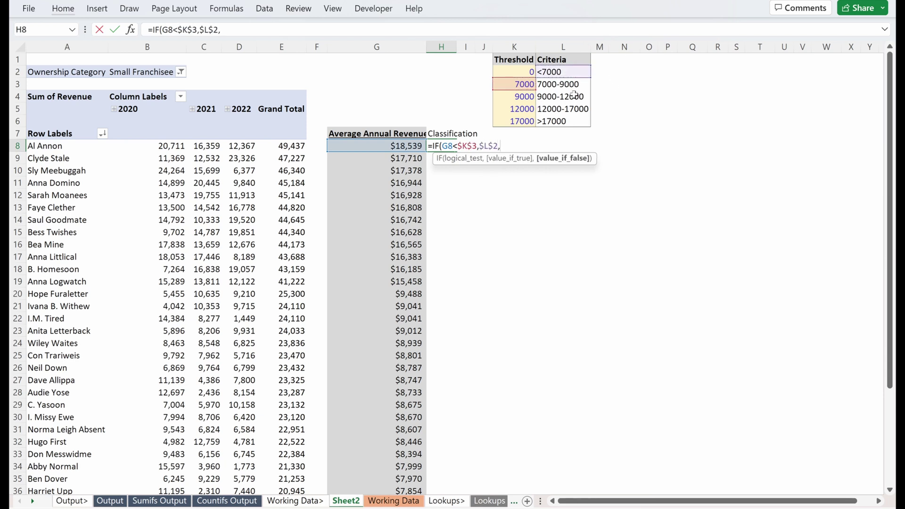
left_click(387, 148)
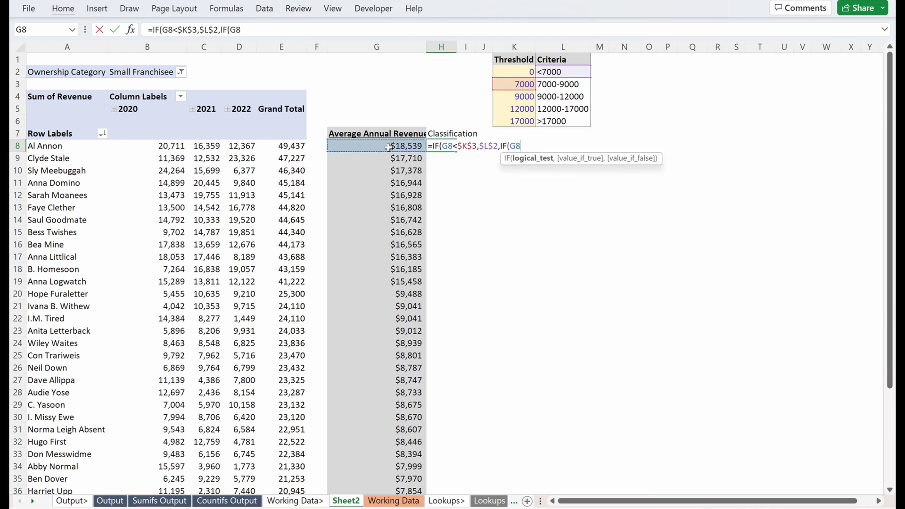
type("<")
left_click(524, 100)
key("F4")
type(",")
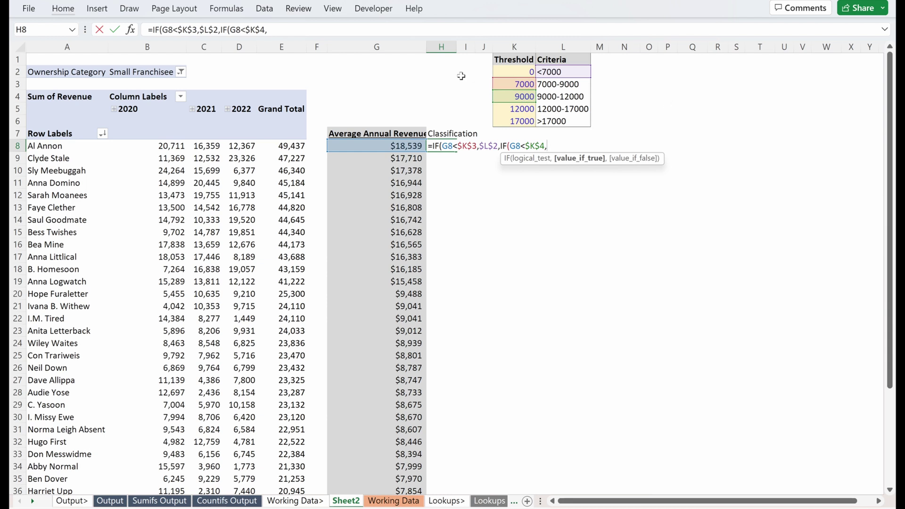
left_click(568, 85)
key("F4")
type(",")
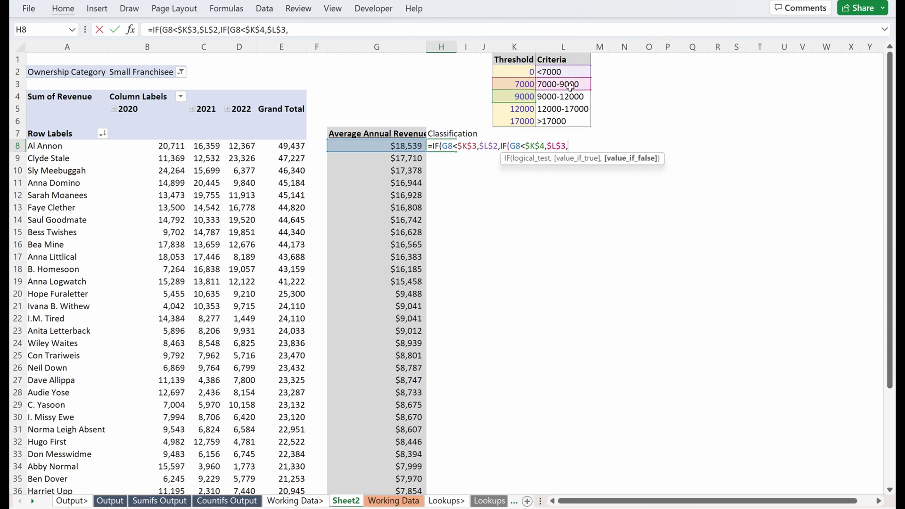
type("if(")
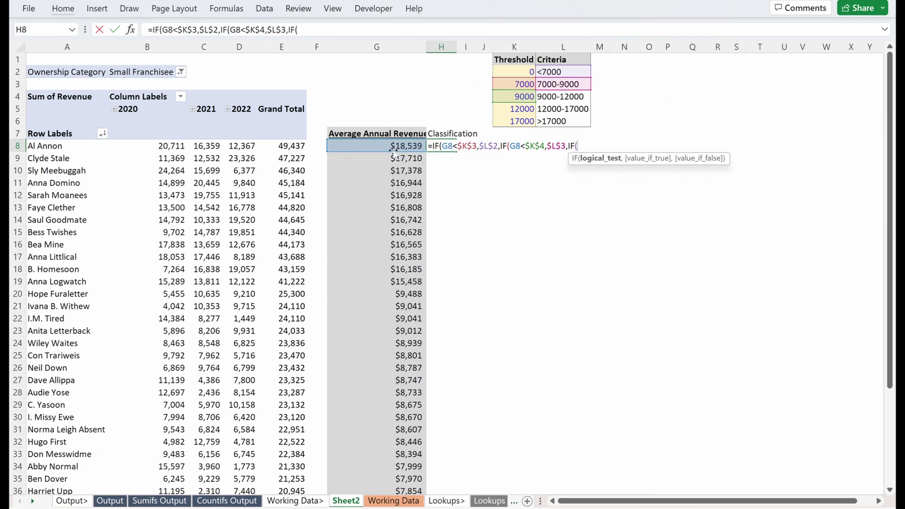
Nest a third IF in the H8 formula that returns $L$4 when G8 is less than $K$5, with both references absolute
left_click(392, 146)
type("<")
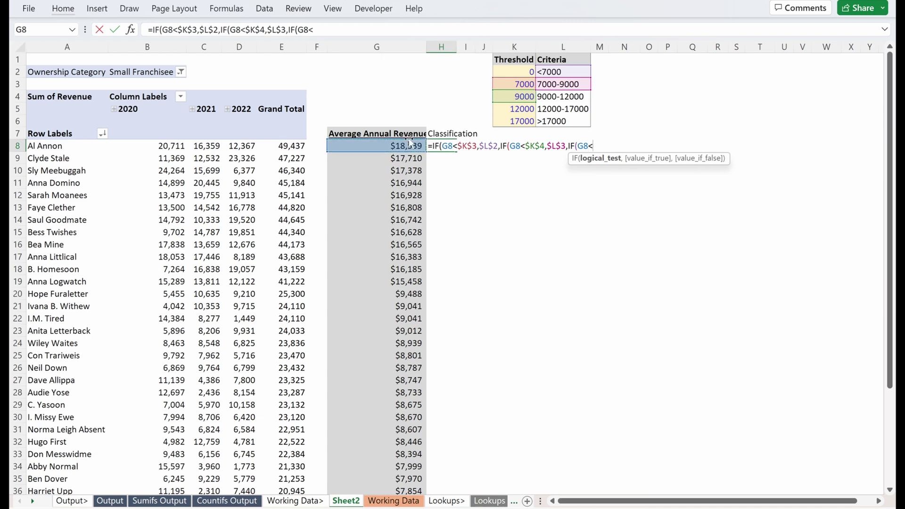
left_click(517, 109)
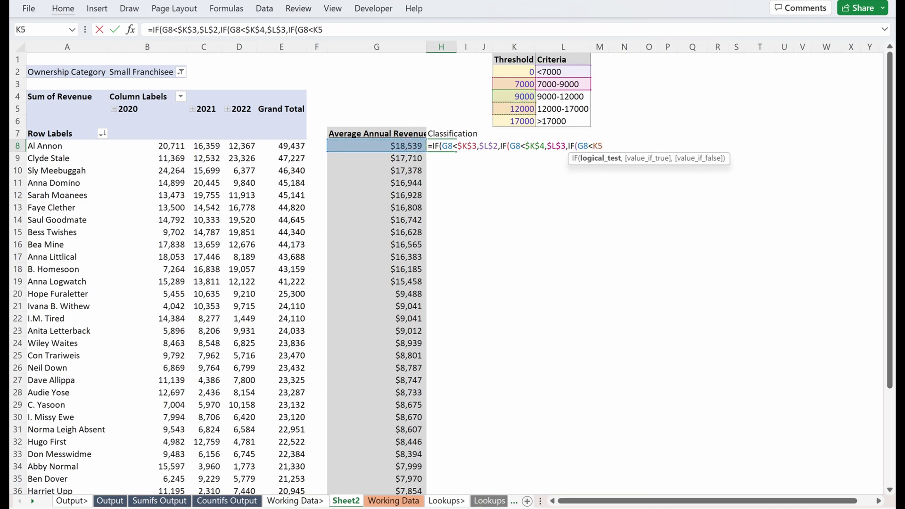
key("F4")
type(",")
left_click(566, 101)
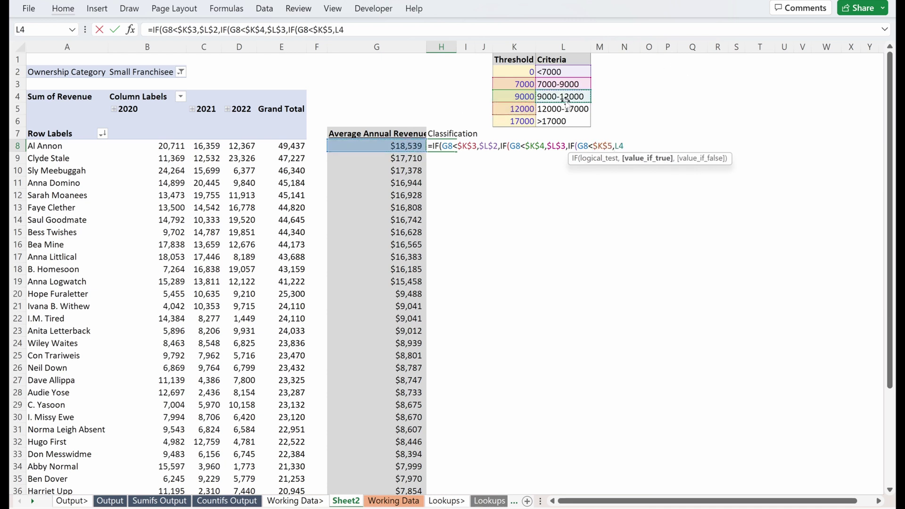
type(",")
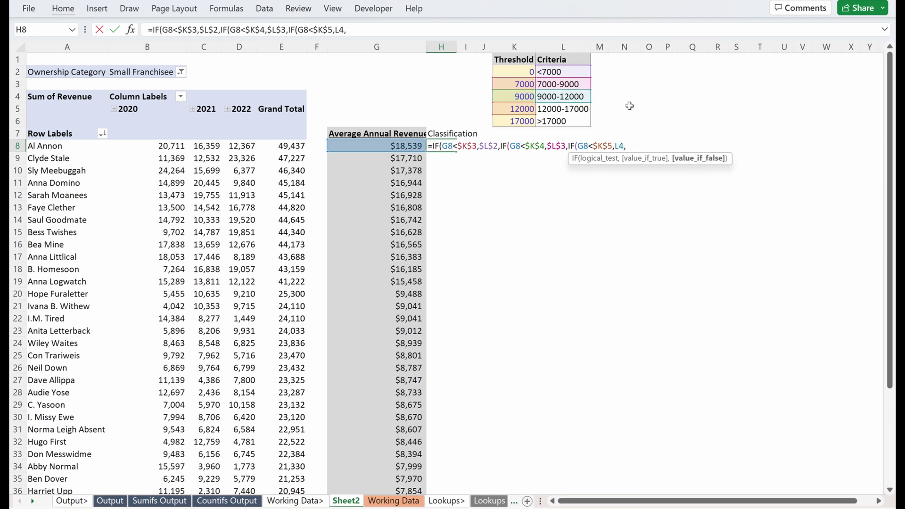
left_click(637, 159)
key("F4")
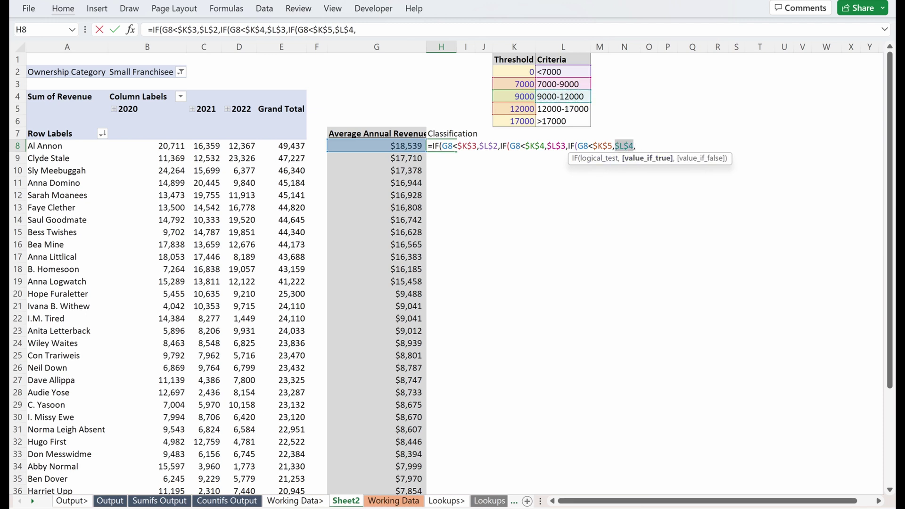
key("End")
Complete the H8 formula with IF(G8<$K$6,$L$5,$L$6), accept the closing-bracket correction, and fill it down to H46
type("IF(")
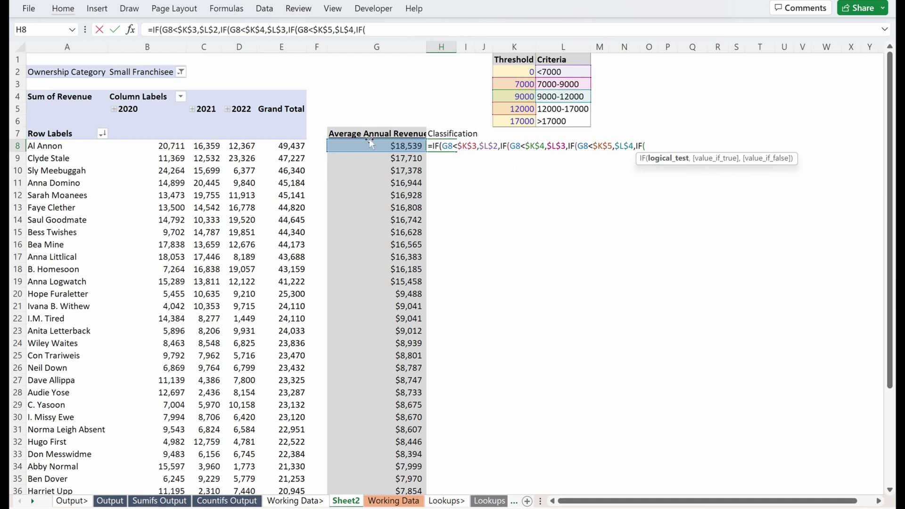
left_click(378, 148)
type("<")
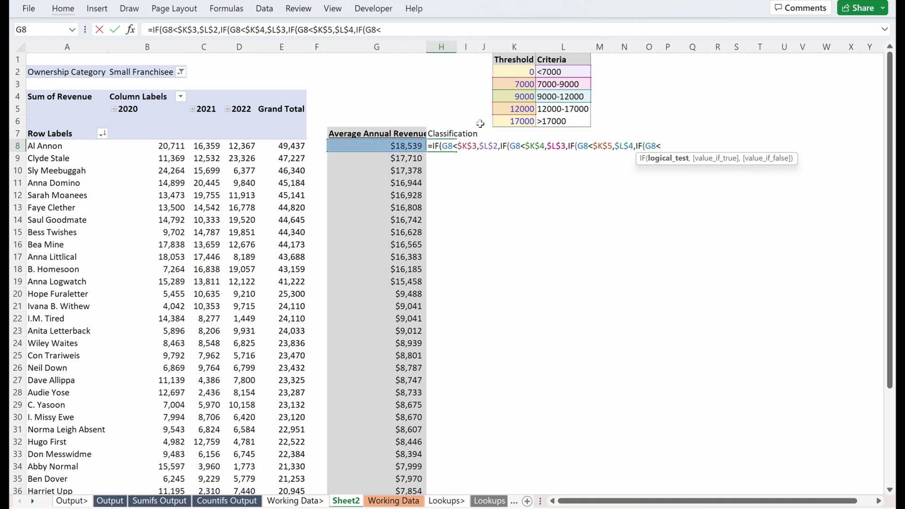
left_click(523, 121)
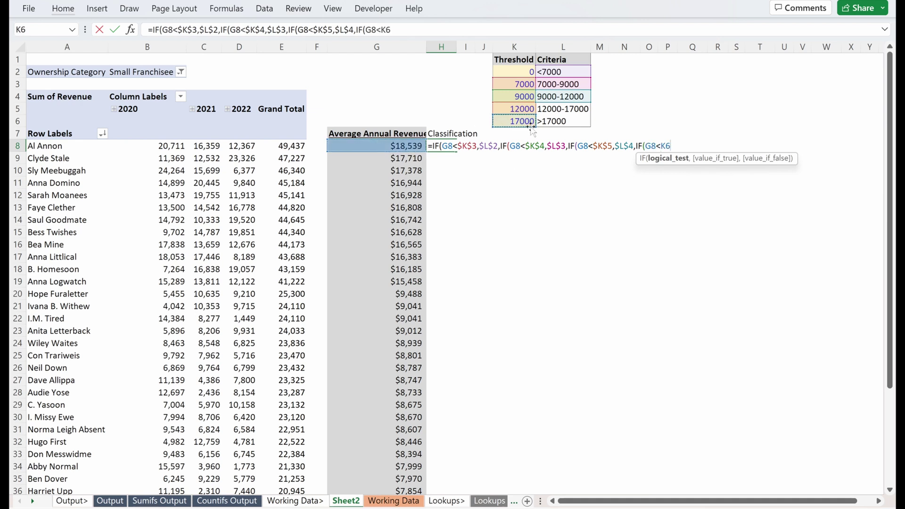
key("F4")
type(",")
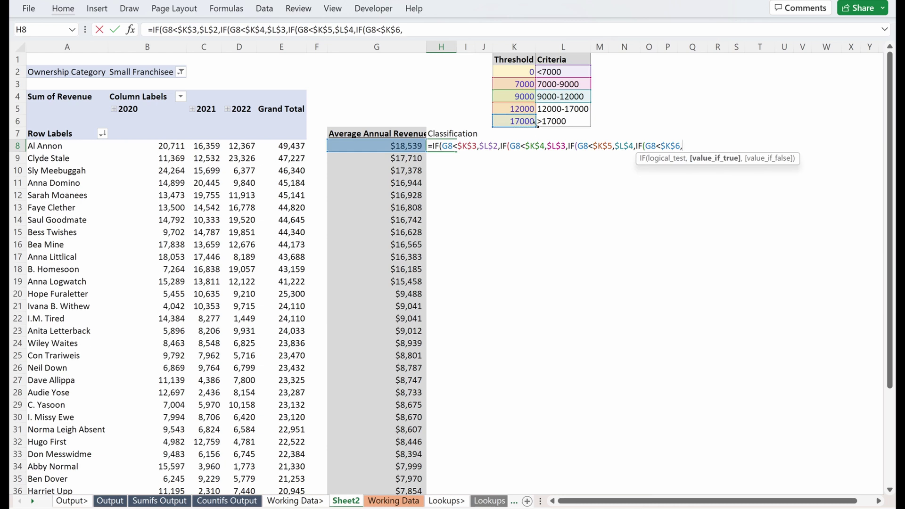
left_click(563, 109)
key("F4")
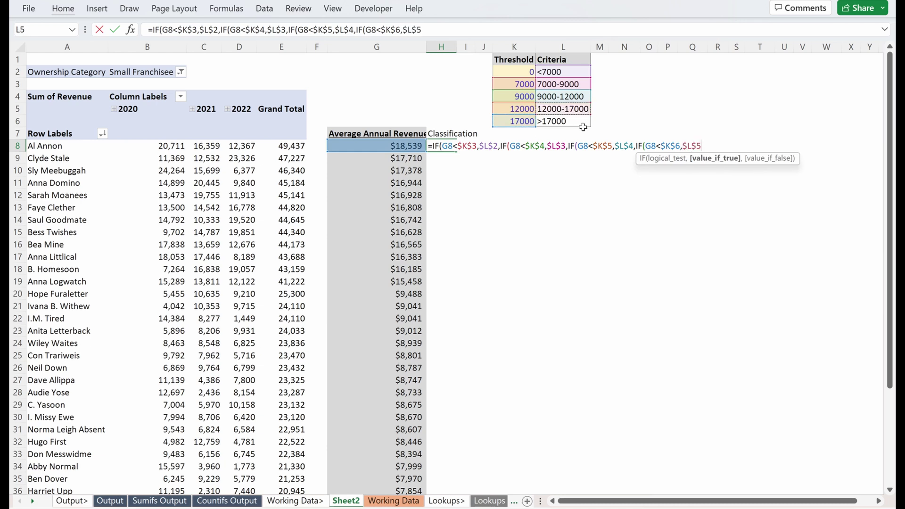
type(",")
left_click(577, 123)
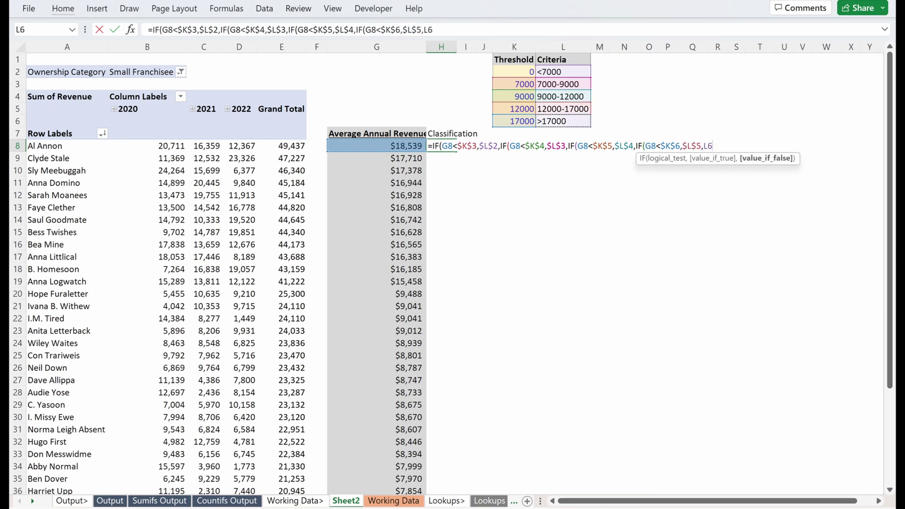
key("F4")
key("Return")
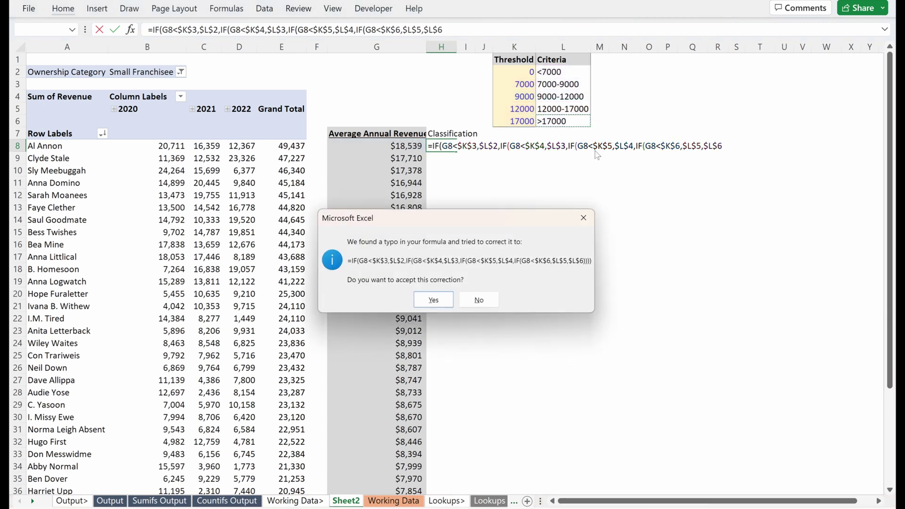
key("Return")
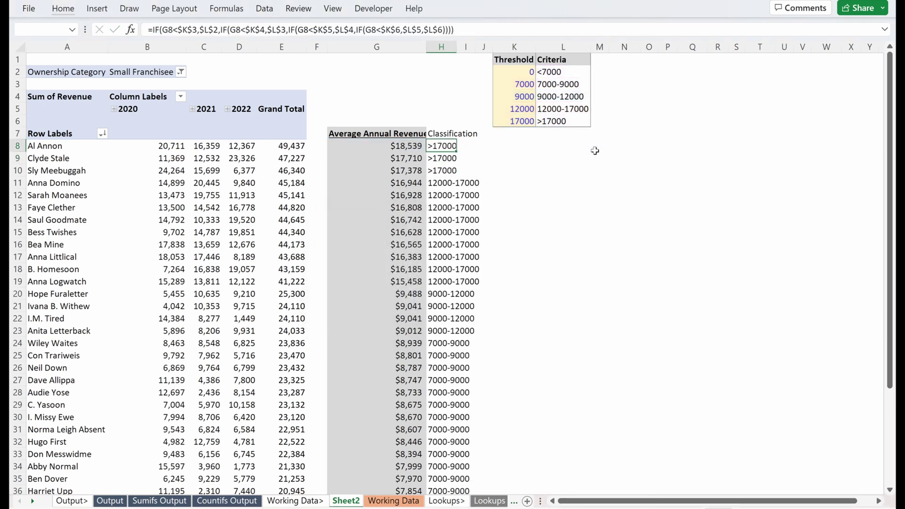
Check the classification labels in column H against the average annual revenues in column G
key("ctrl+Down")
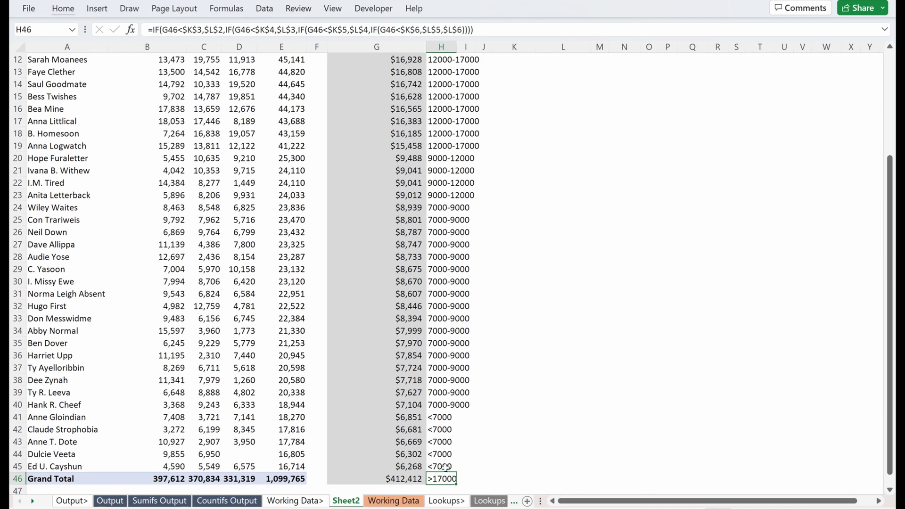
left_click_drag(446, 467, 401, 160)
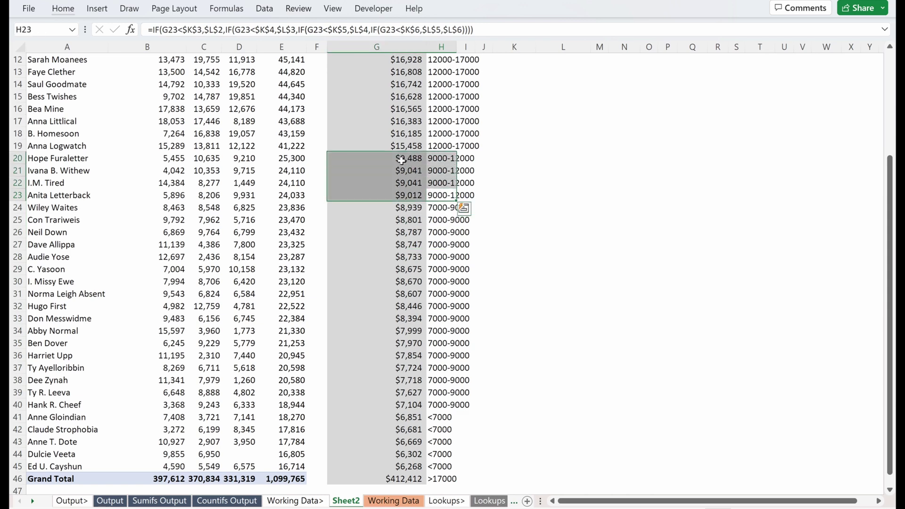
scroll(401, 160, "up", 4)
left_click_drag(442, 282, 404, 147)
left_click(413, 149)
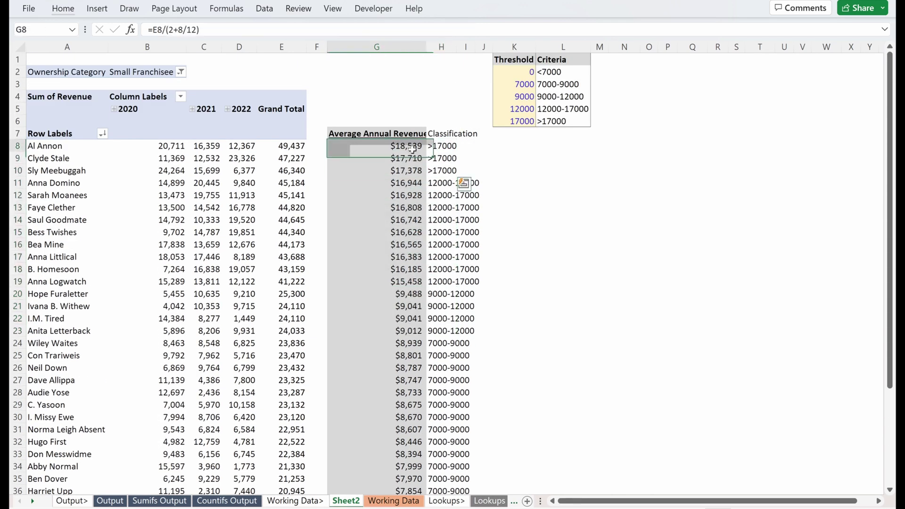
Shade the Classification column from H7 to H46 light yellow and autofit its width
left_click(449, 150)
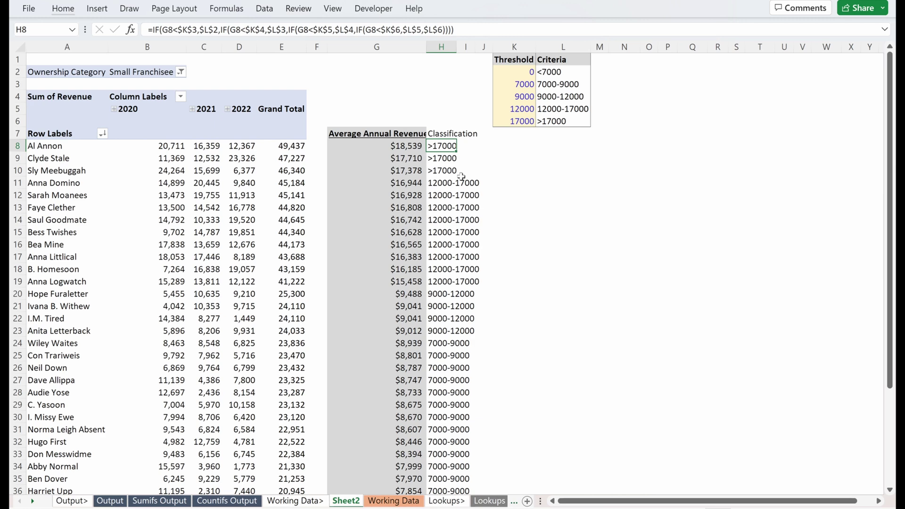
key("ctrl+shift+Down")
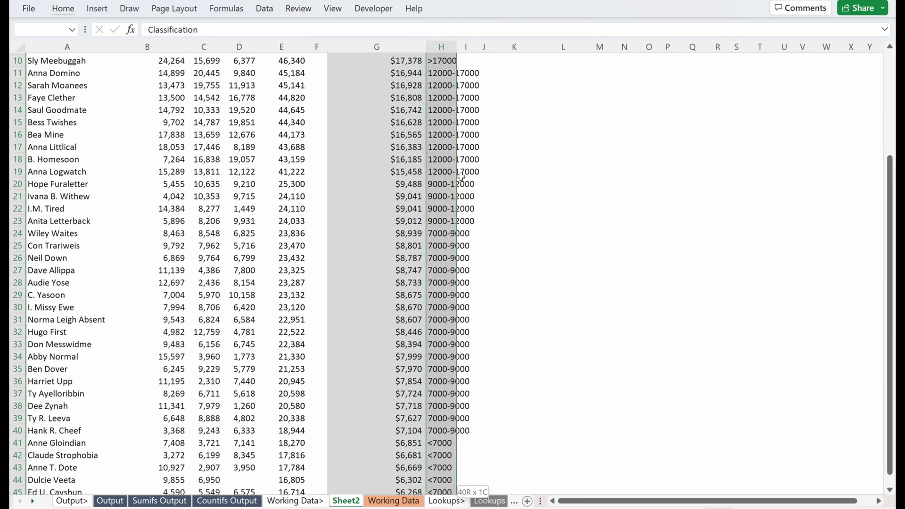
key("alt+h")
key("o")
key("i")
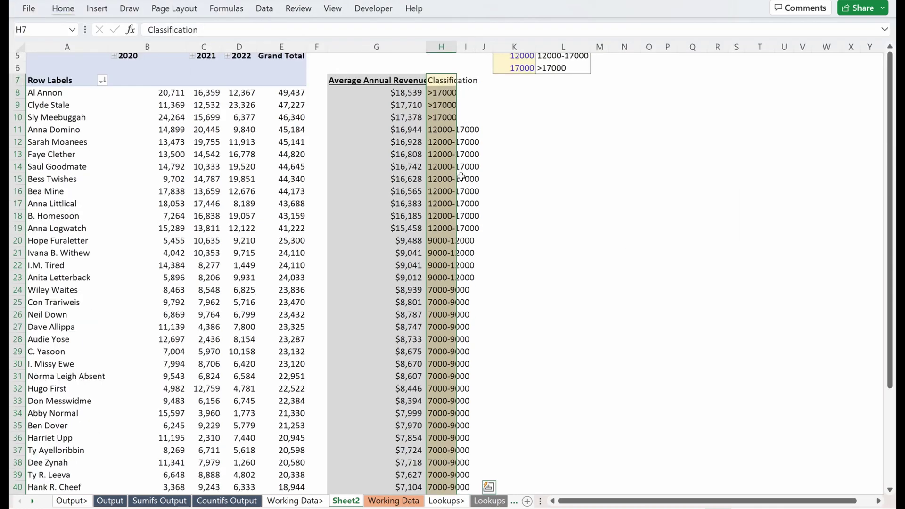
Examine the nested IF formulas in H8 to H10 and the cells they reference
key("Down")
key("F2")
key("Return")
key("F2")
key("Escape")
key("Down")
key("F2")
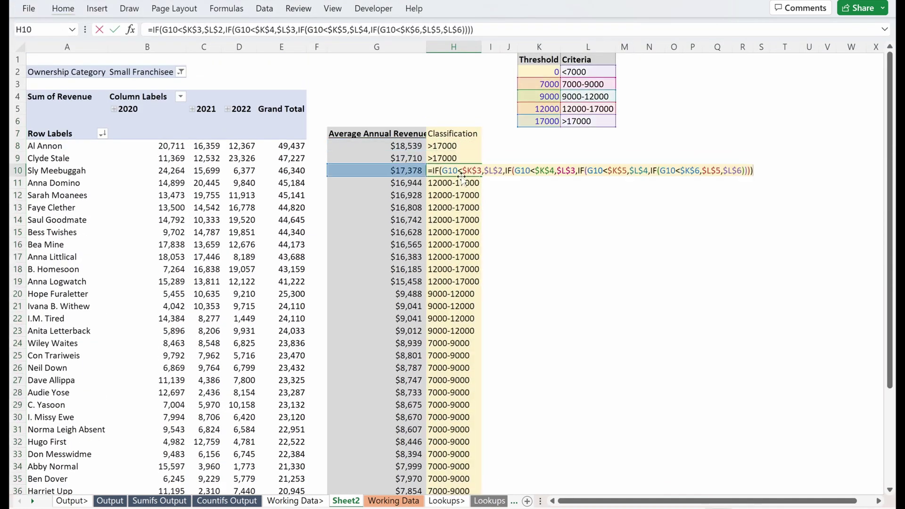
key("Escape")
key("Up")
key("Up")
key("Up")
key("Down")
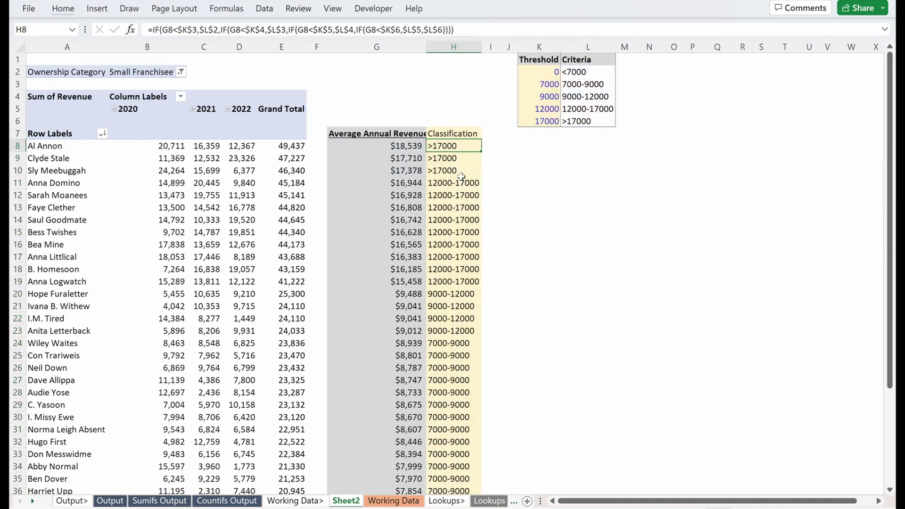
Make the Classification heading in H7 bold and underlined
key("Up")
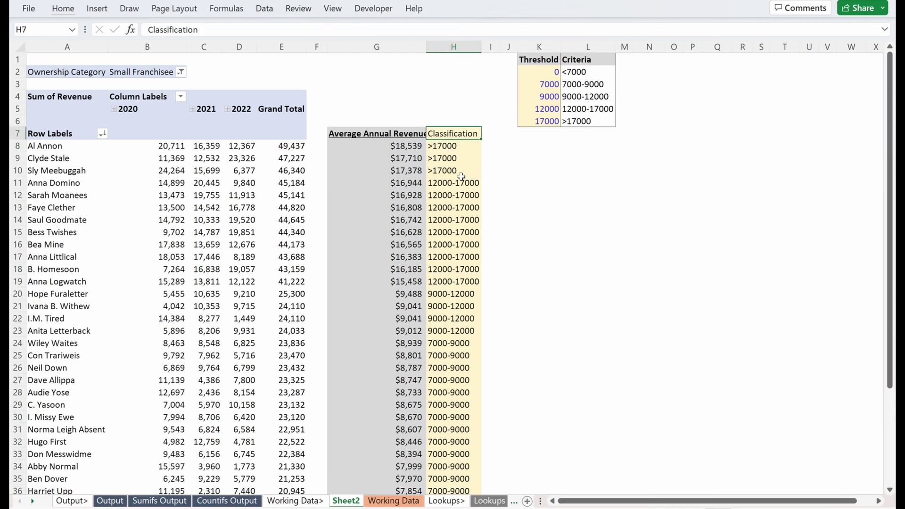
key("ctrl+b")
key("ctrl+u")
key("Down")
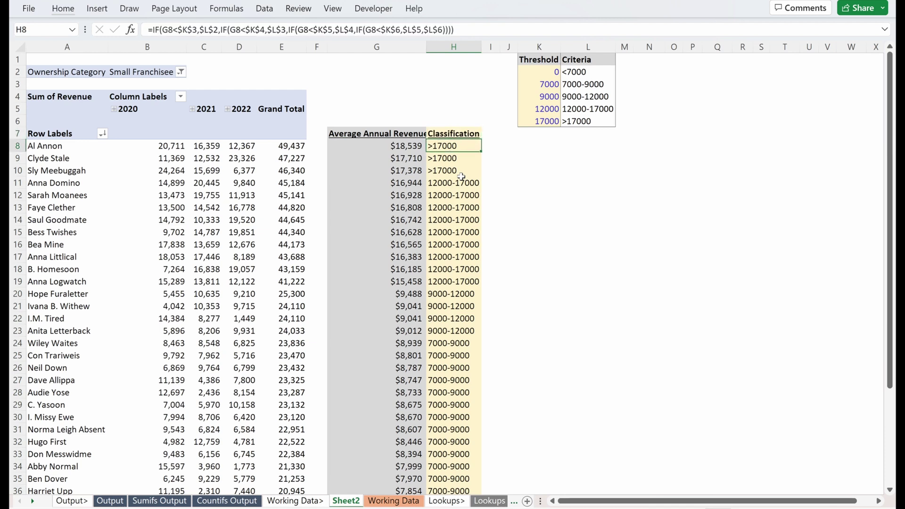
Replace the nested IF in H8 with a VLOOKUP that uses G8 as the lookup value
key("F2")
key("Escape")
type("=")
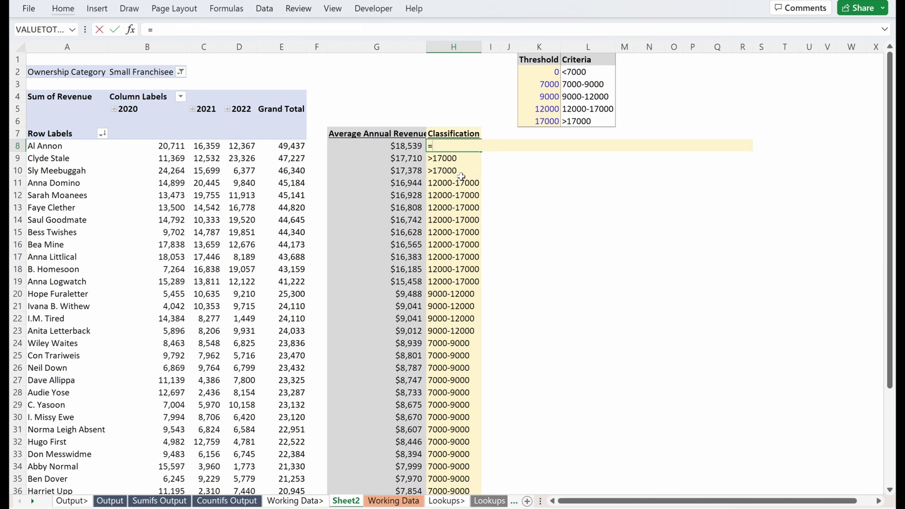
type("vlo")
key("Tab")
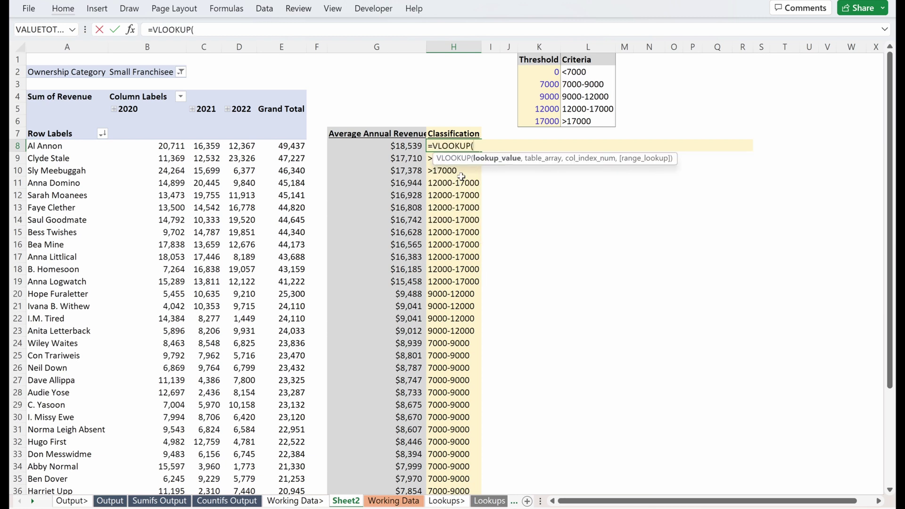
key("Left")
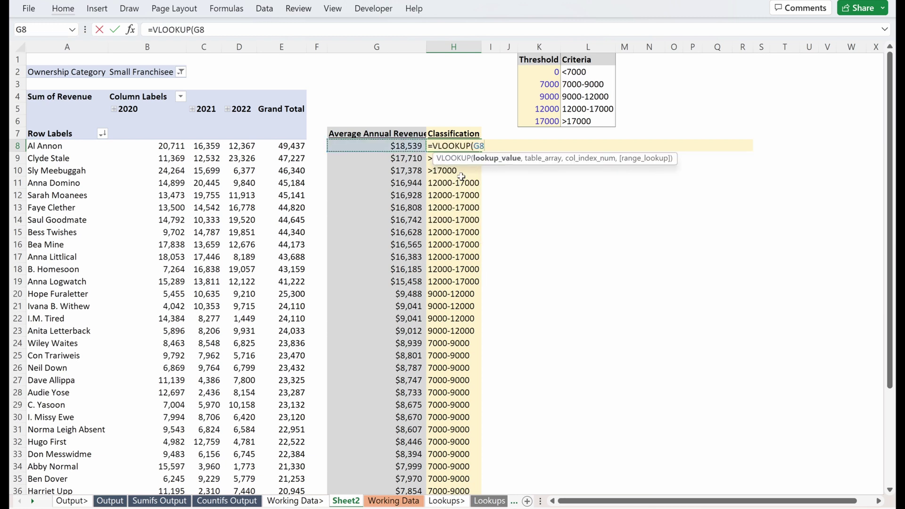
type(",")
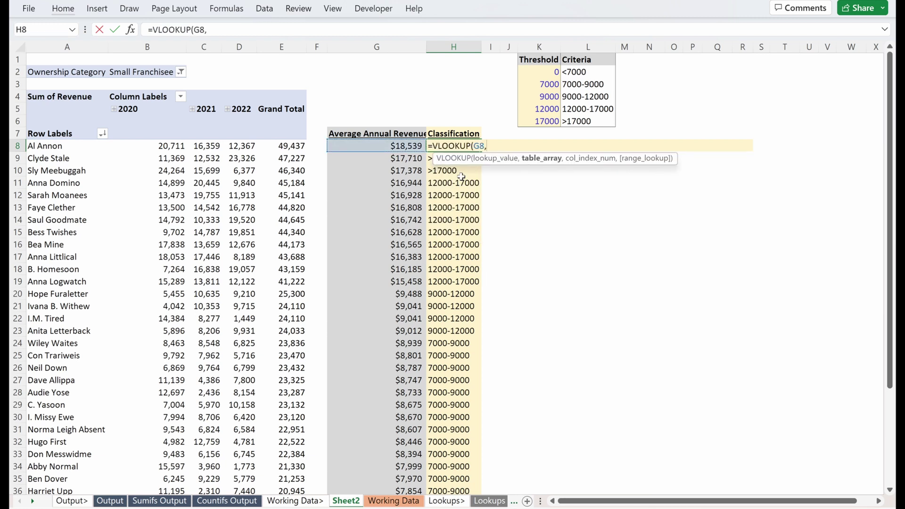
Set the H8 VLOOKUP's table array to the threshold table as the absolute range $K$2:$L$6
key("Right")
key("Up")
key("Right")
key("Right")
key("Up")
key("shift+Right")
key("shift+Up")
key("shift+Up")
key("shift+Up")
key("shift+Up")
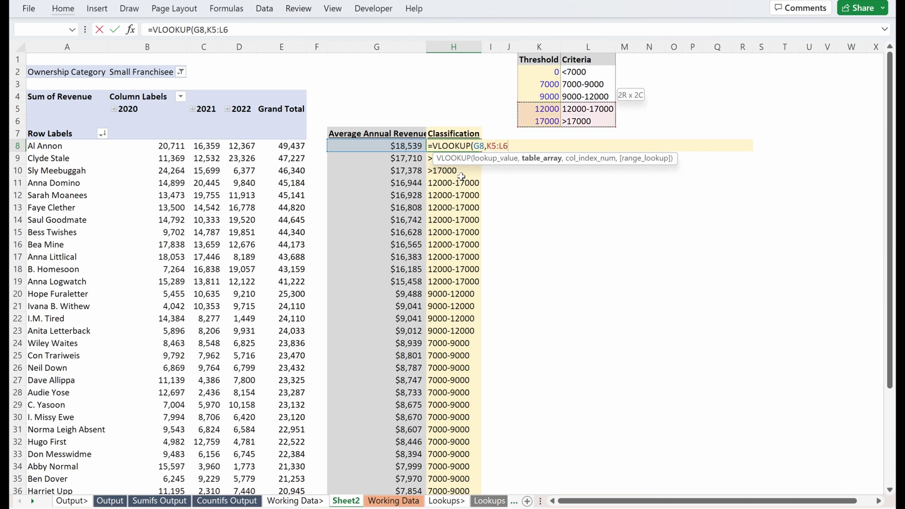
key("F4")
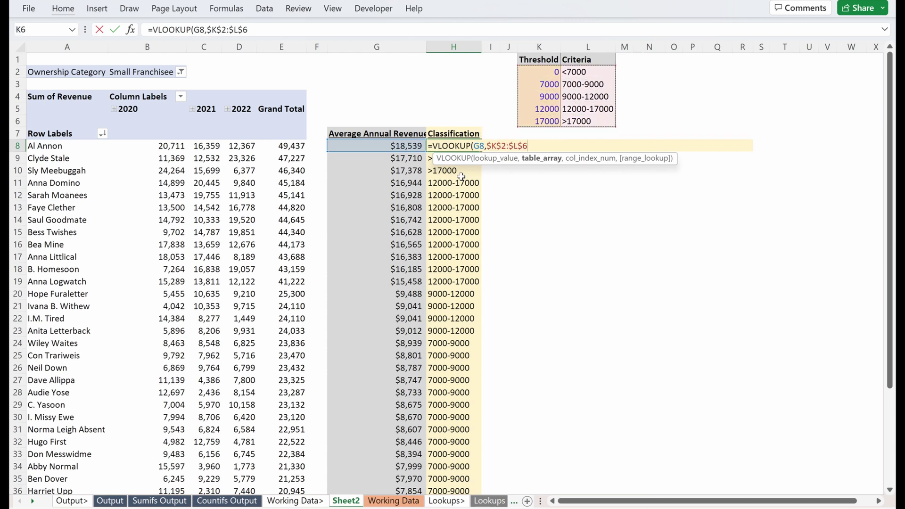
type(",2")
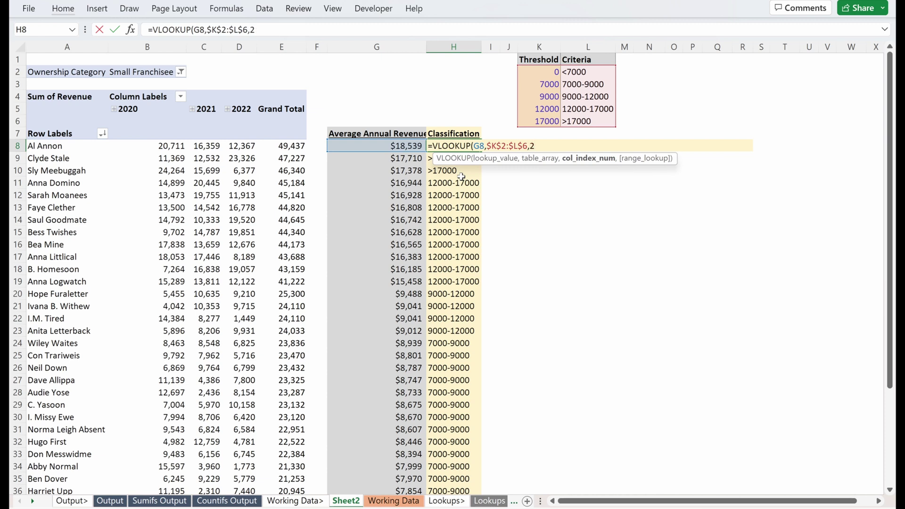
Complete the H8 VLOOKUP with column index 2 and fill it down the Classification column to H46
key("Return")
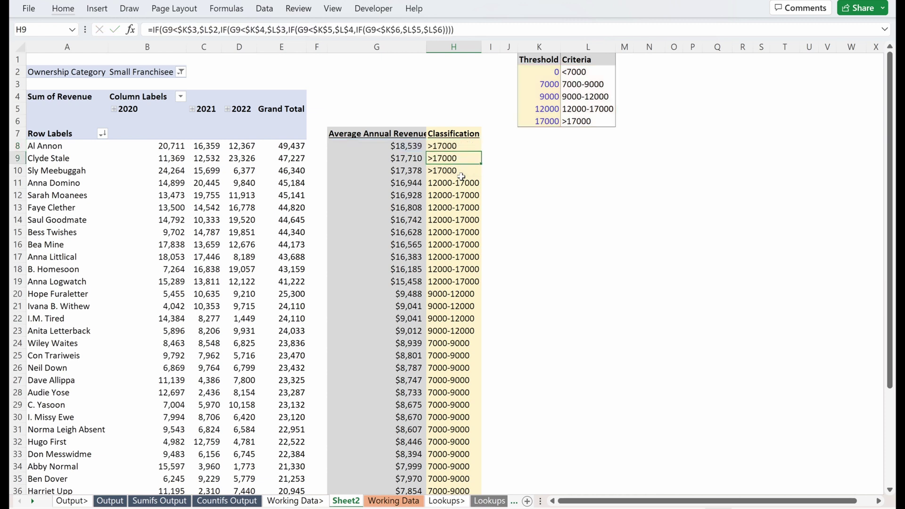
key("Up")
key("Down")
key("Down")
key("Down")
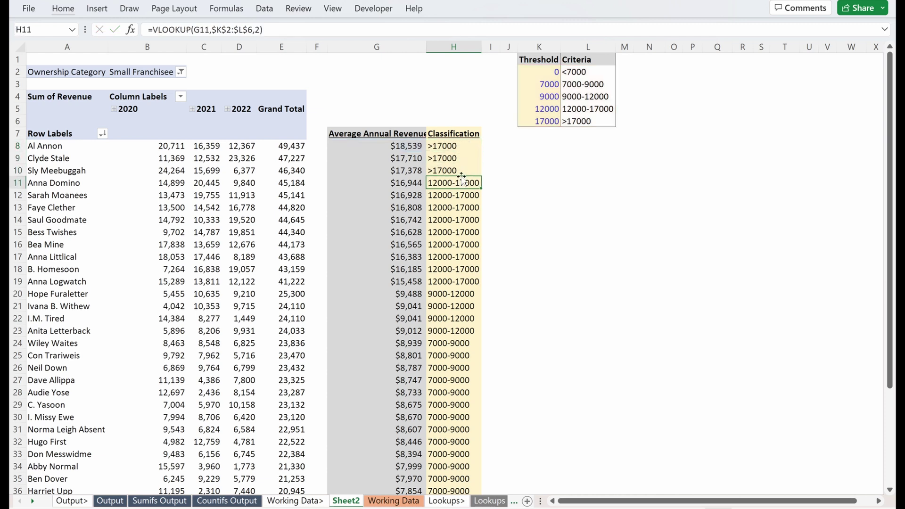
Compare the average revenues in column G with the classifications for rows 20 to 23 and 41 to 45
left_click_drag(406, 293, 453, 329)
scroll(453, 330, "down", 6)
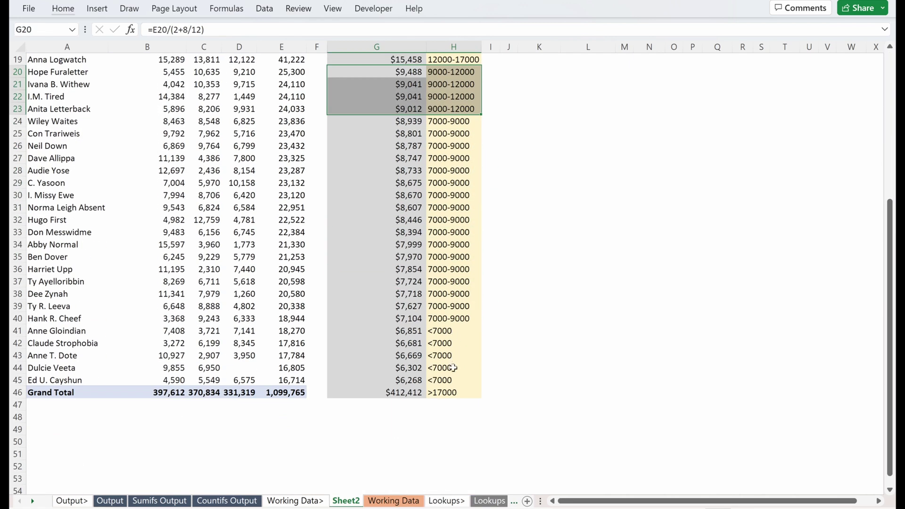
left_click_drag(448, 380, 409, 332)
scroll(411, 331, "up", 6)
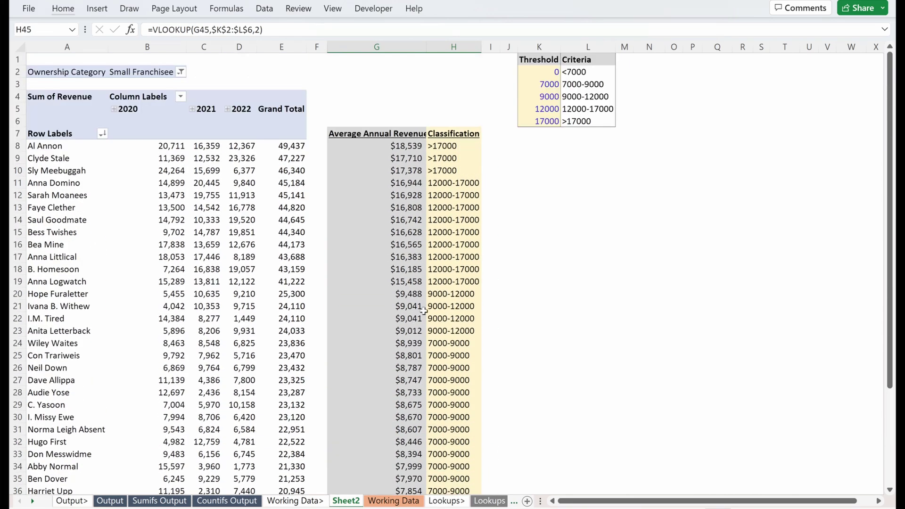
Examine the VLOOKUP formulas at the start of the Classification column and the ranges they reference
left_click(467, 143)
key("F2")
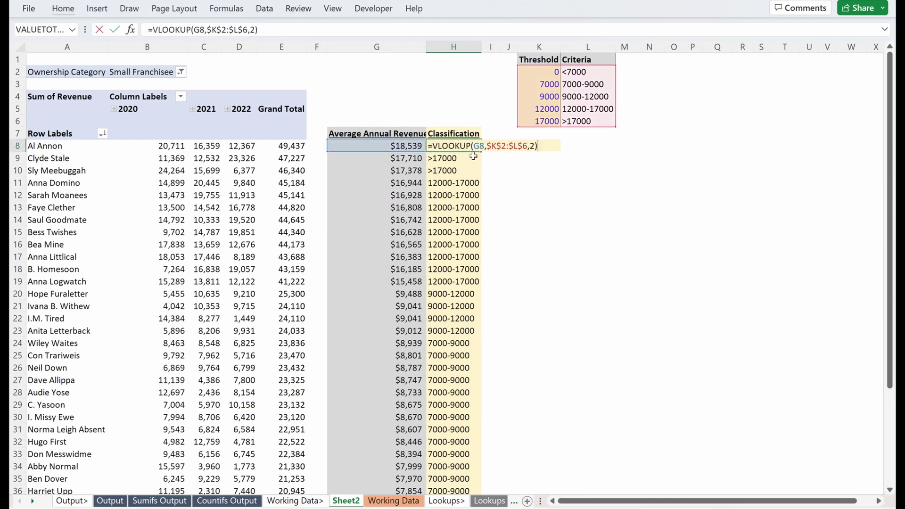
key("Escape")
key("Return")
key("F2")
key("Return")
key("F2")
key("Return")
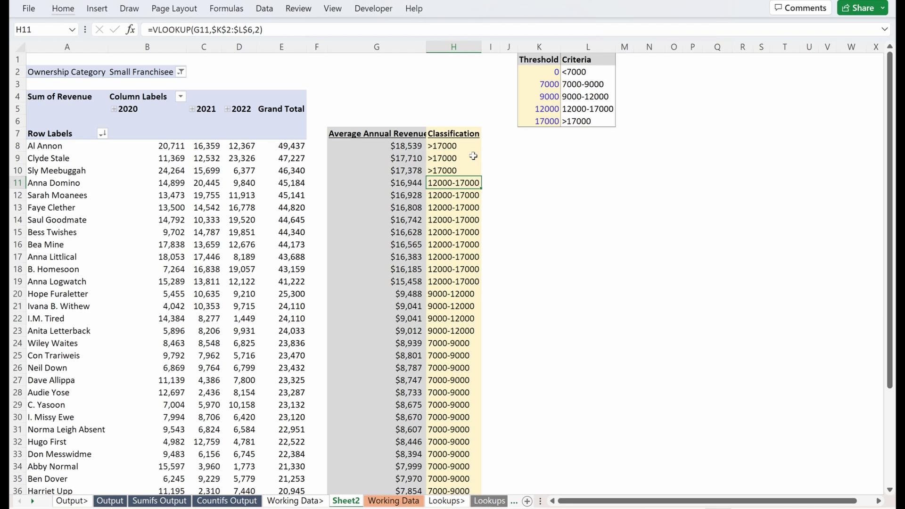
key("Up")
key("Up")
key("Up")
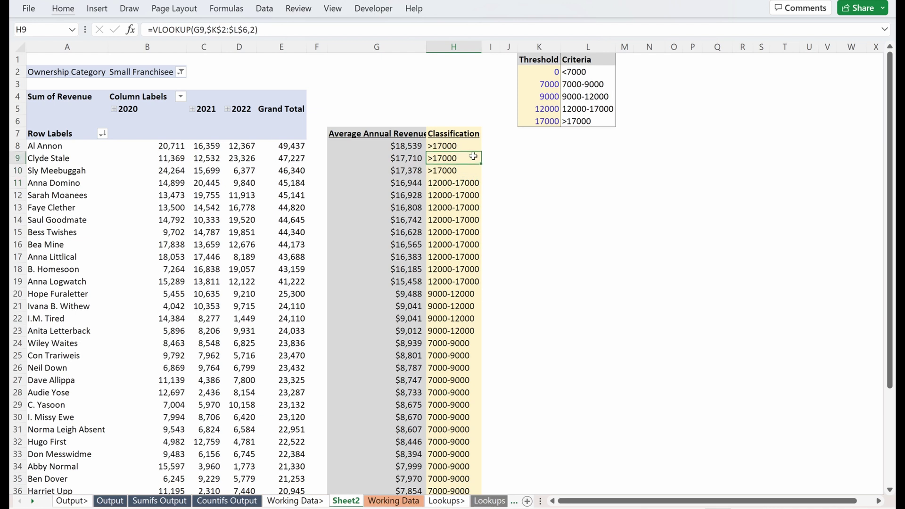